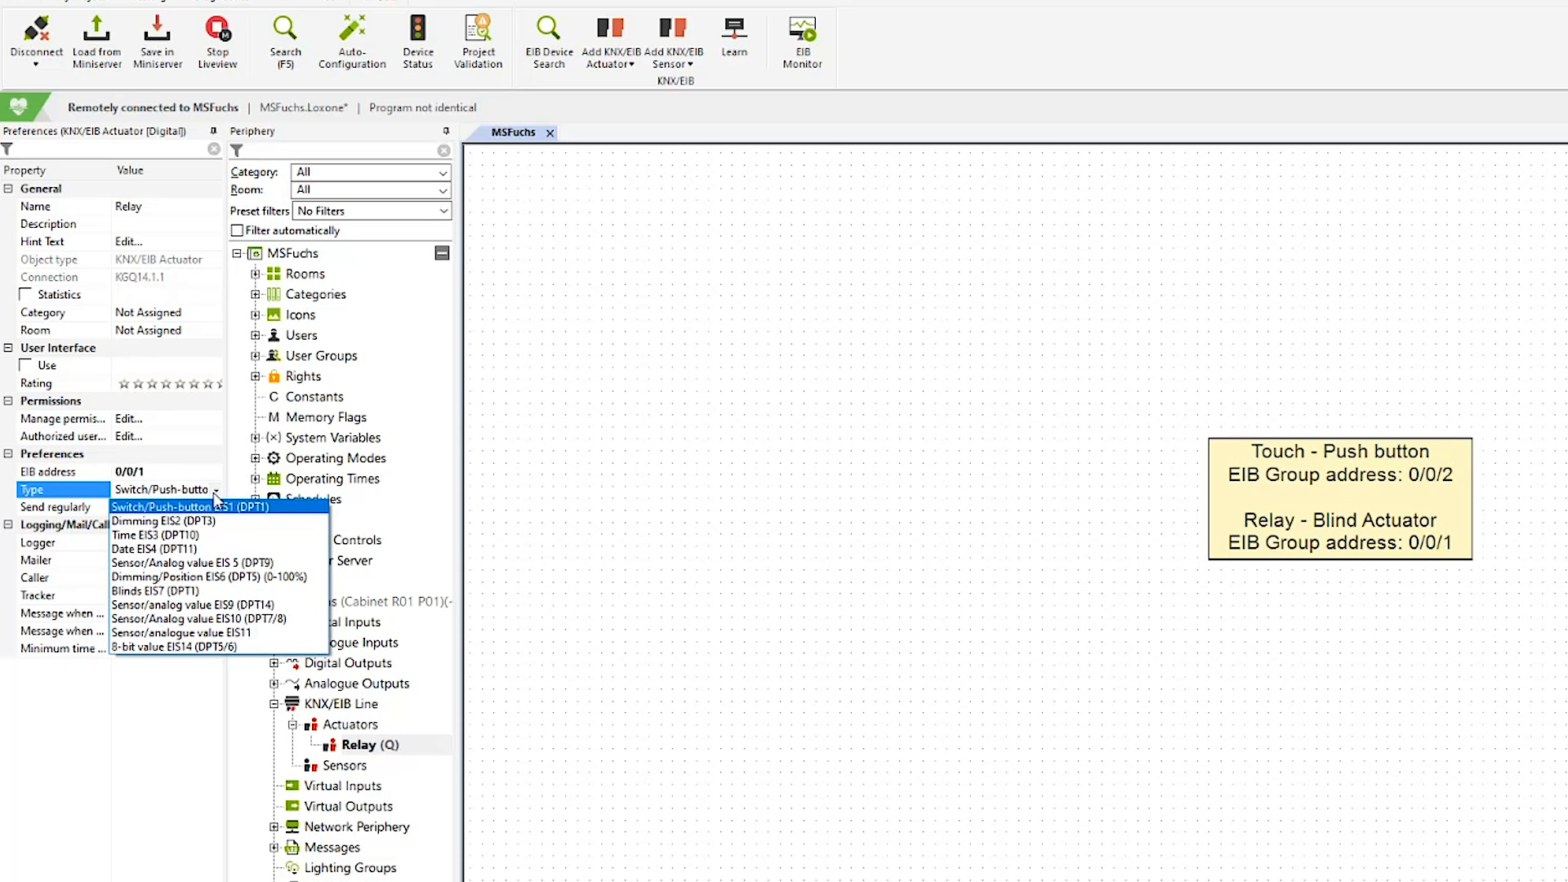
Set the Relay actuator's type to Switch/Push-button EIS1 (DPT1) and place the actuator on the program page below the note.
click(219, 507)
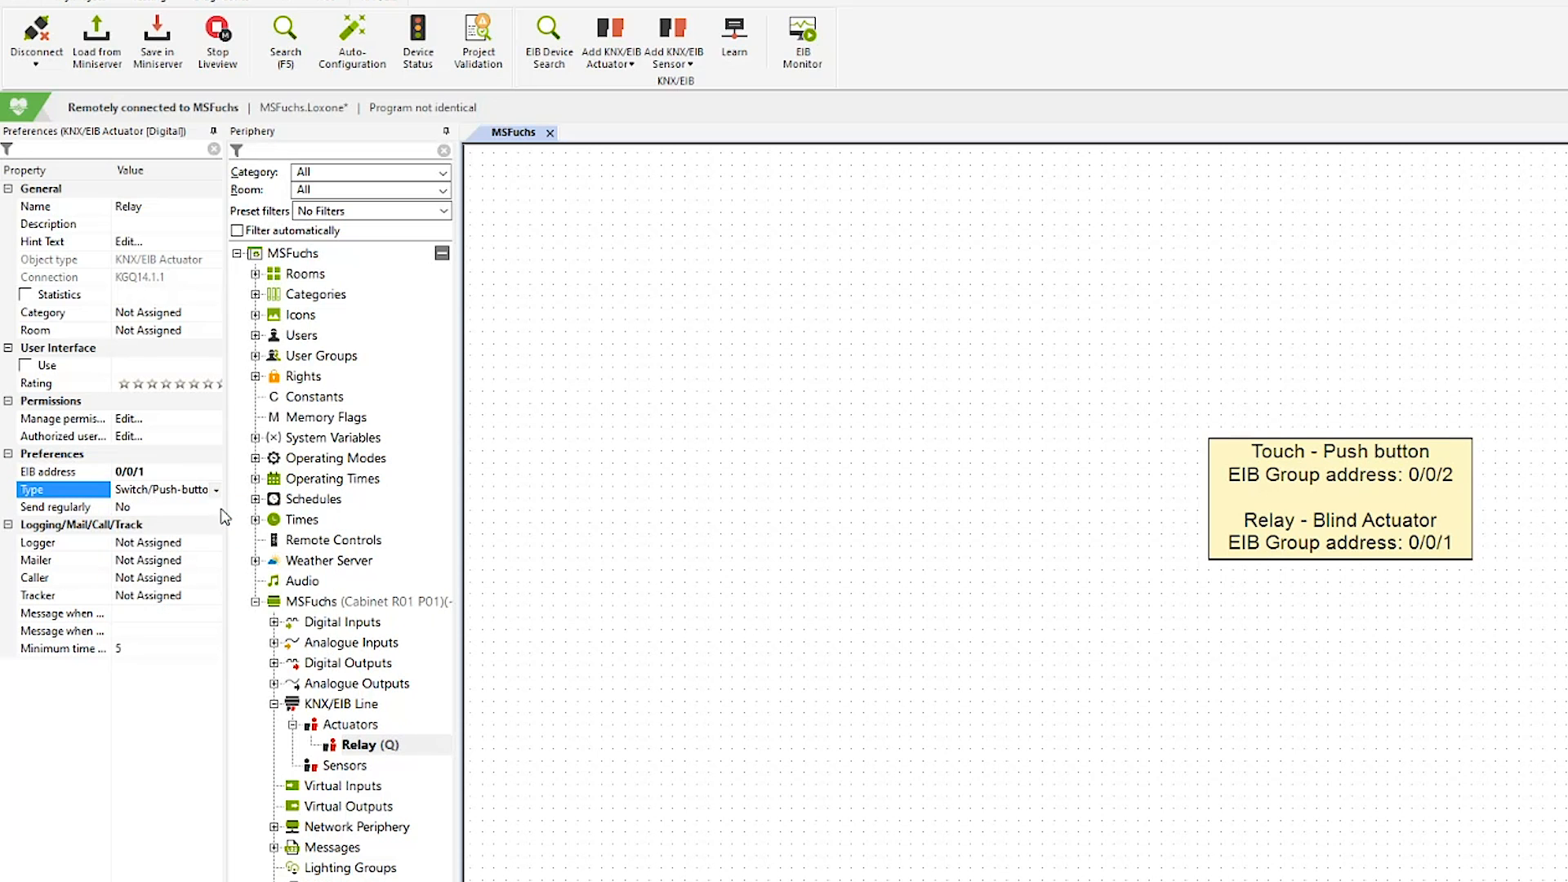
click(694, 815)
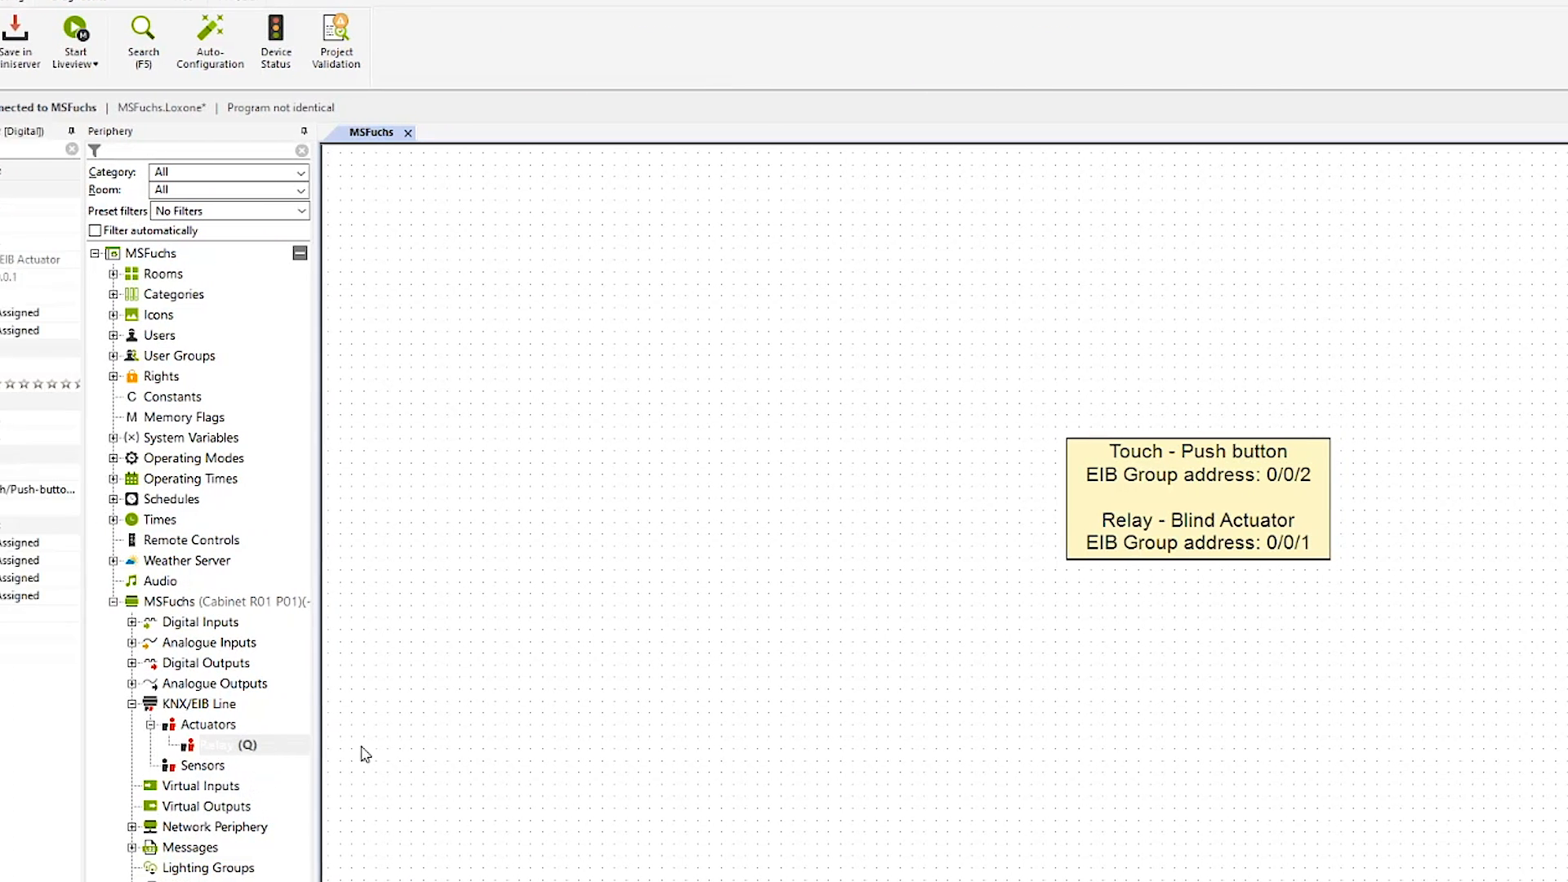
drag(365, 753, 1306, 668)
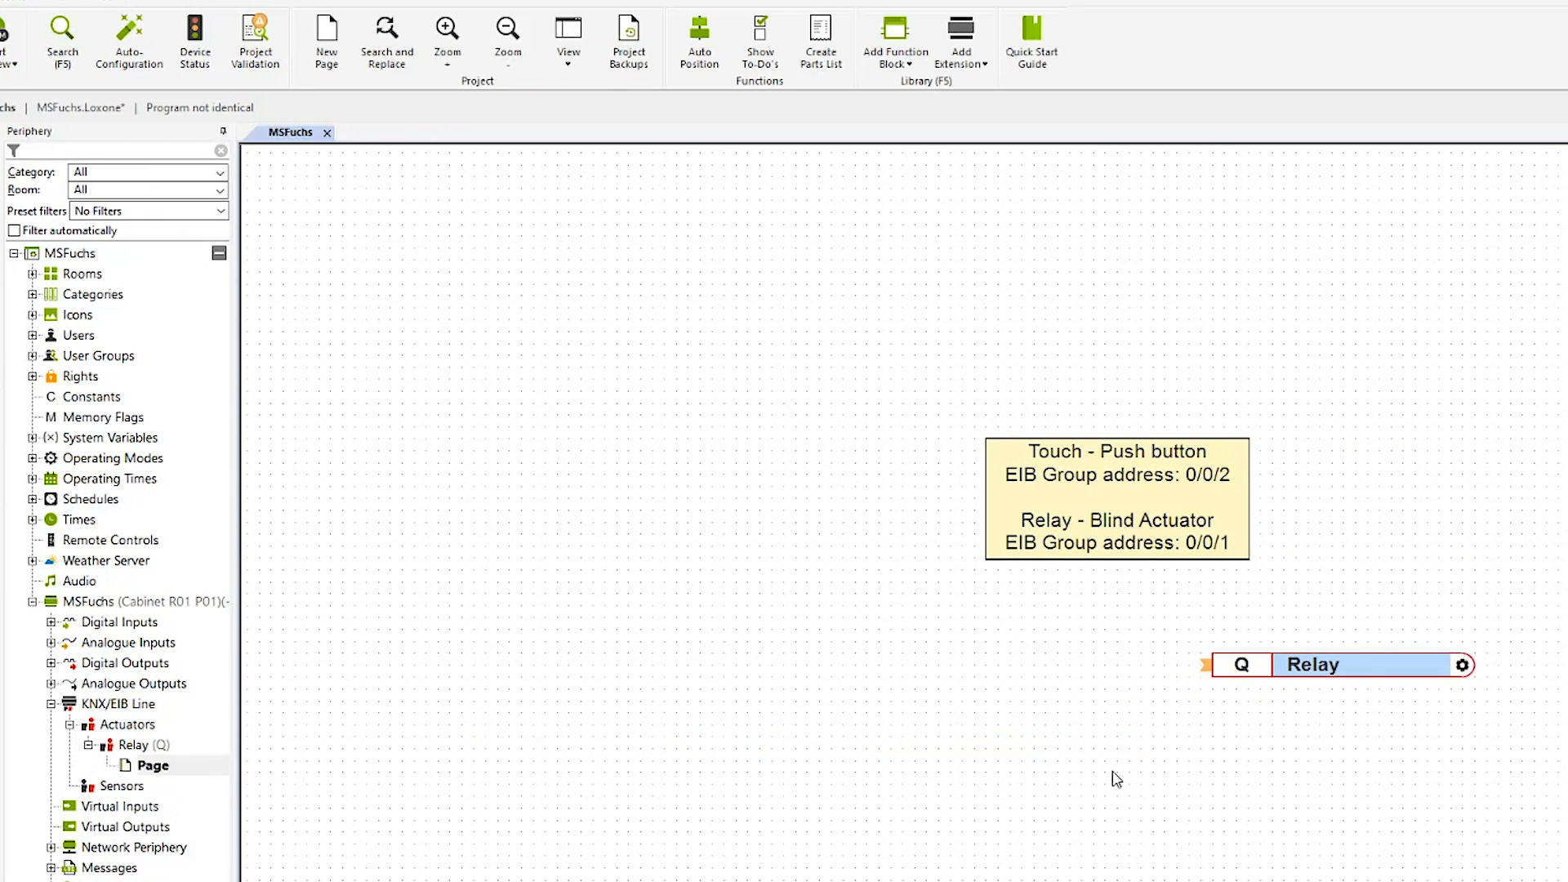
Add a KNX/EIB Sensor under the KNX/EIB line's Sensors and name it Push Button.
click(110, 770)
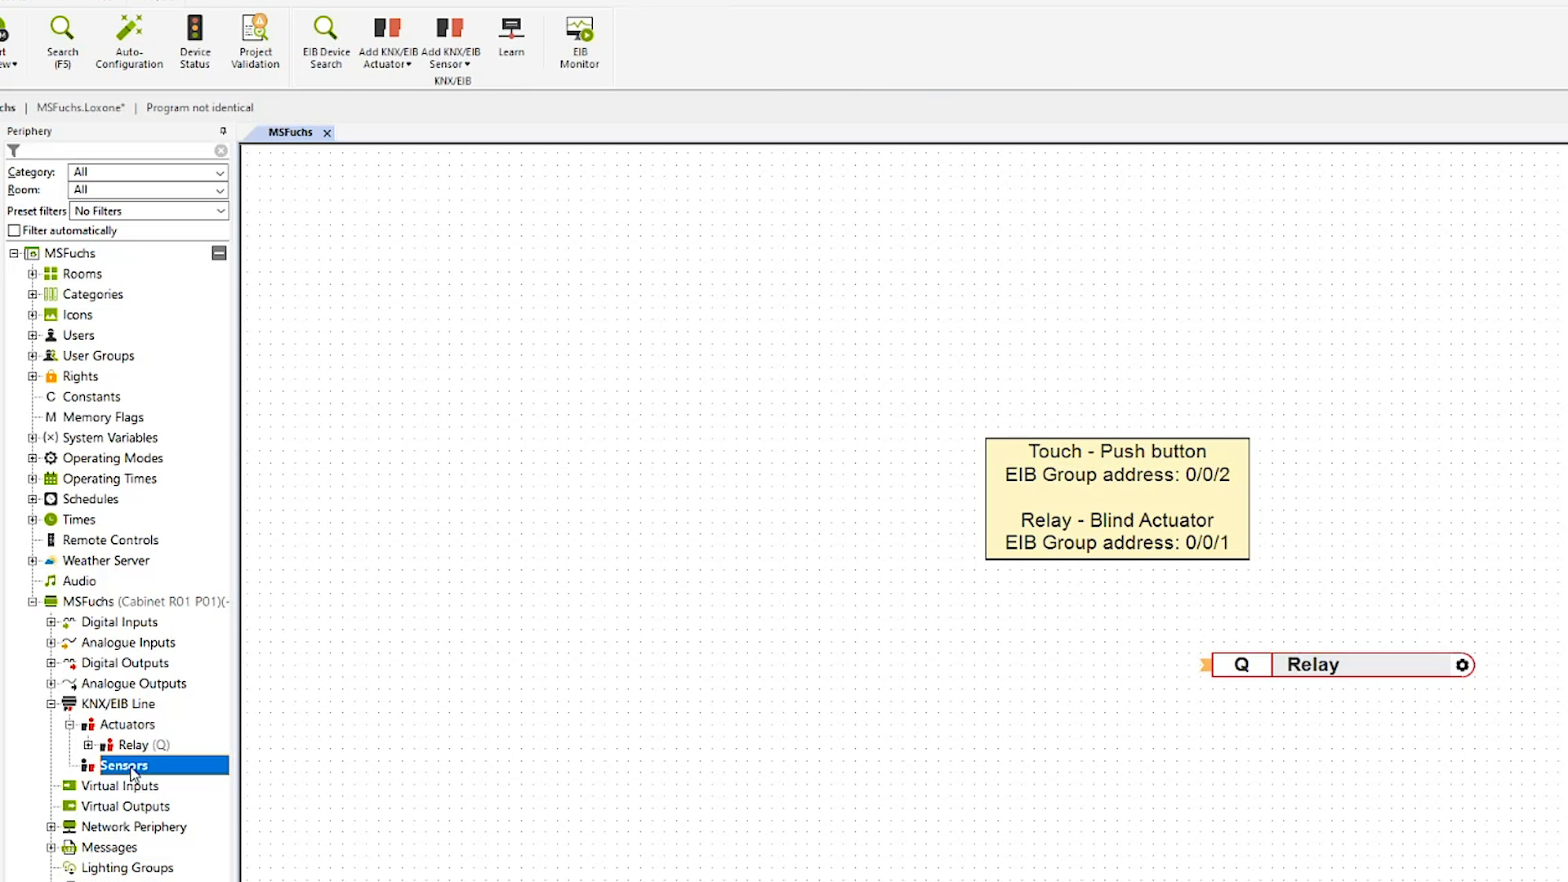
click(433, 61)
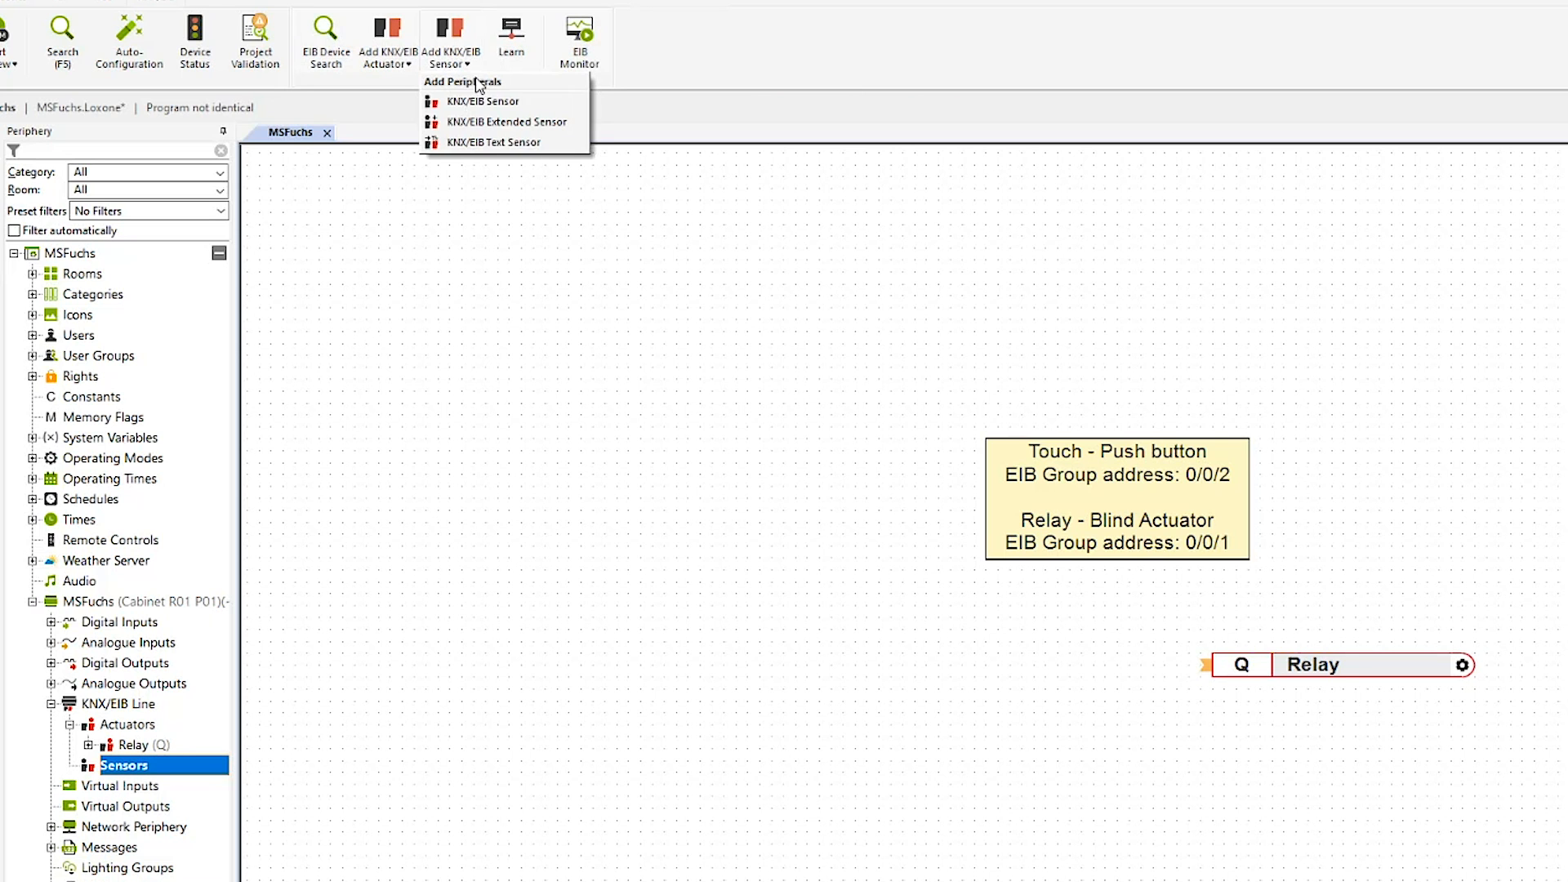
click(478, 103)
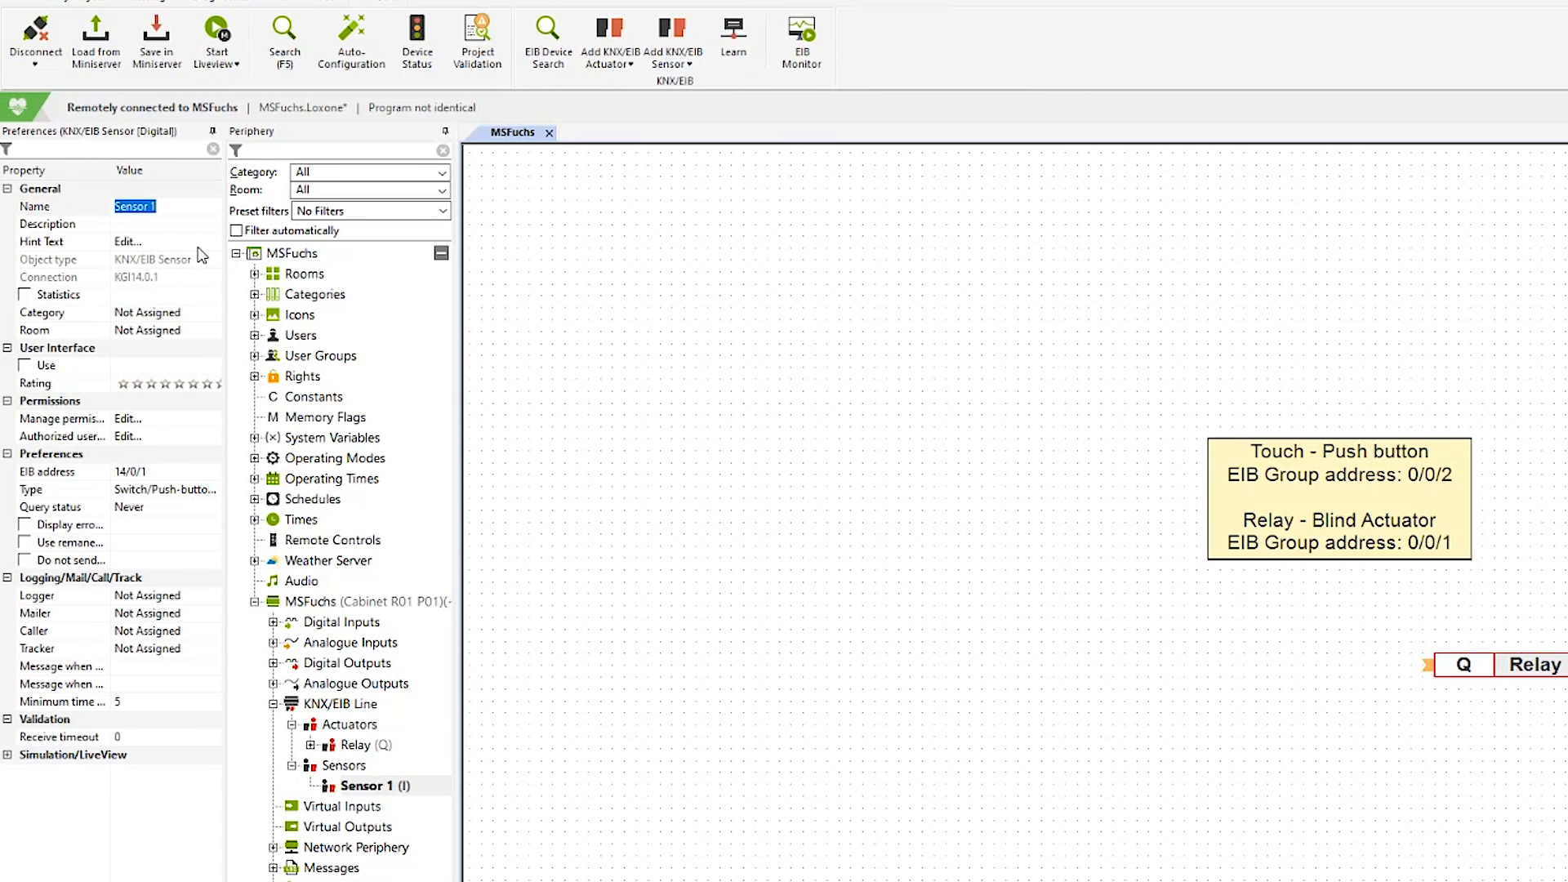
text(Push Button)
key(Return)
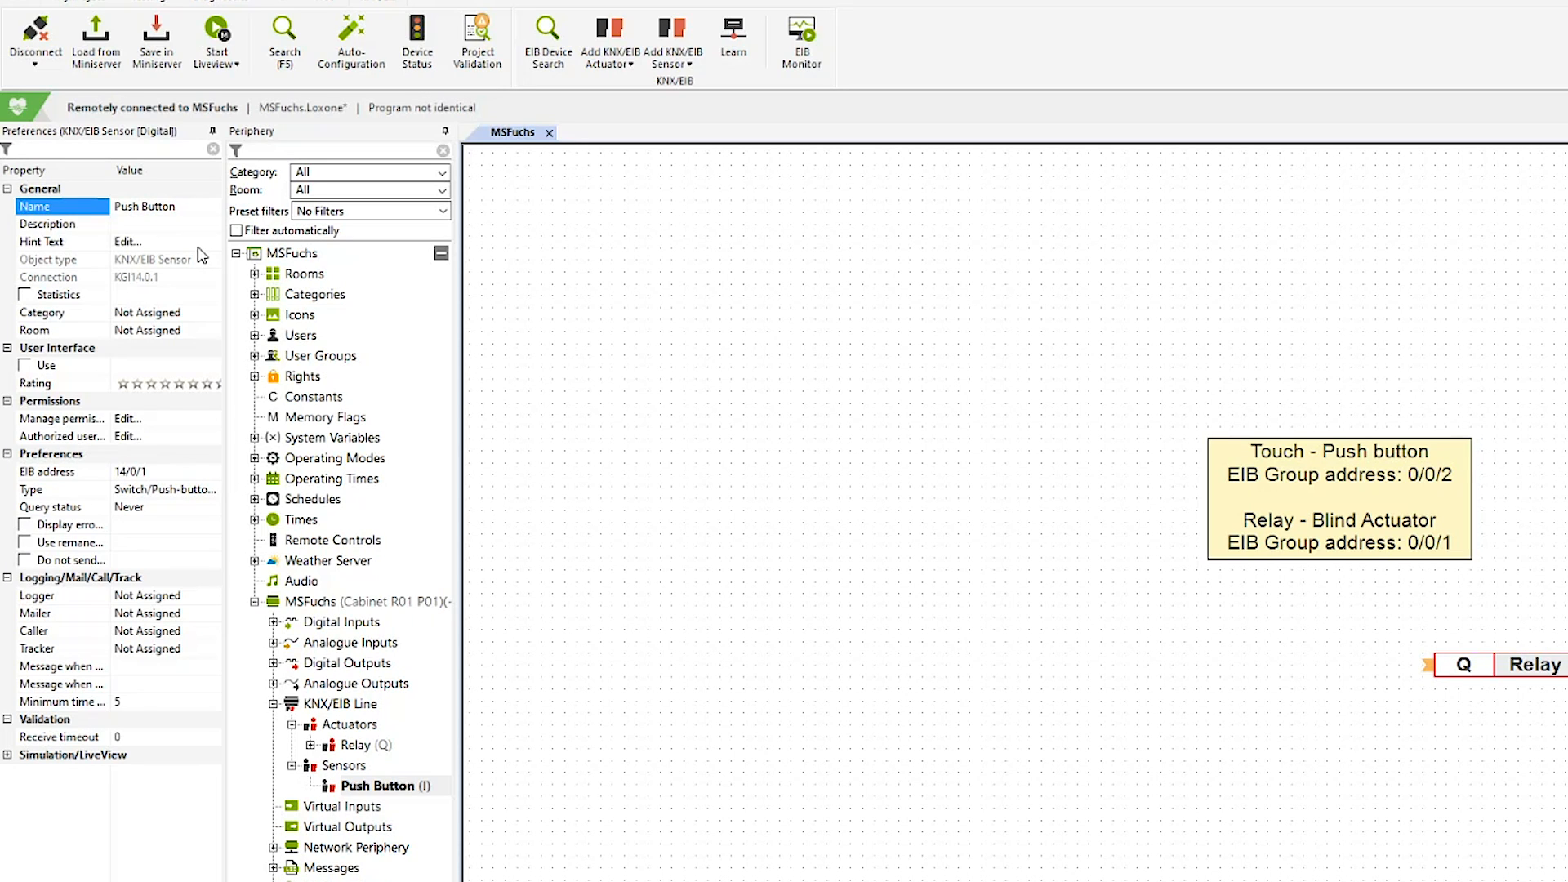
Set the Push Button sensor's EIB address to 0/0/2, keeping its Switch/Push-button type.
click(176, 472)
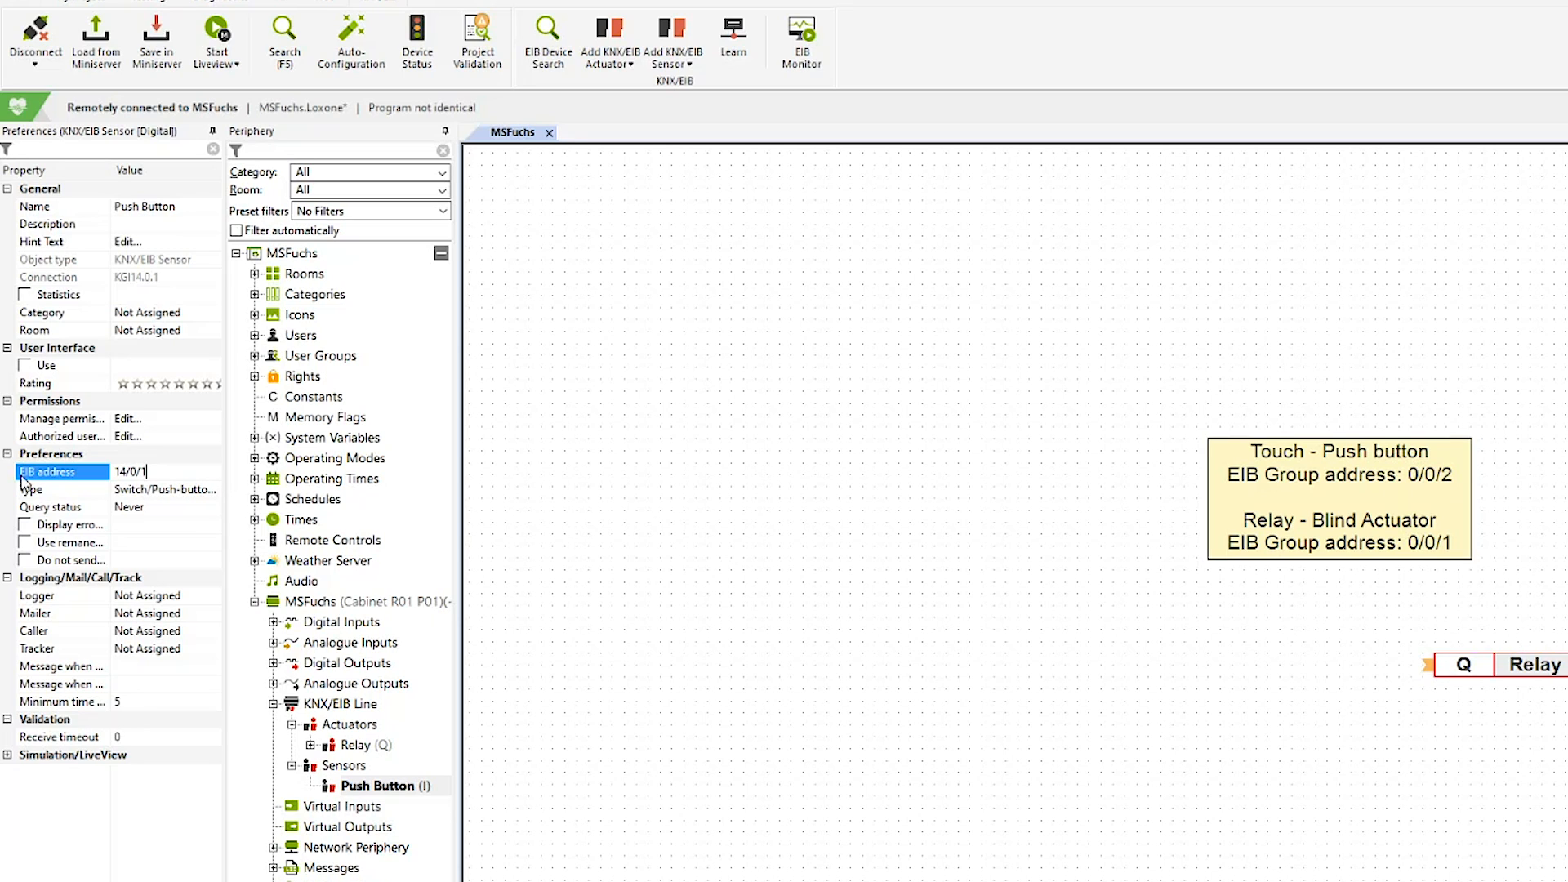
drag(185, 475, 54, 468)
text(0)
click(214, 493)
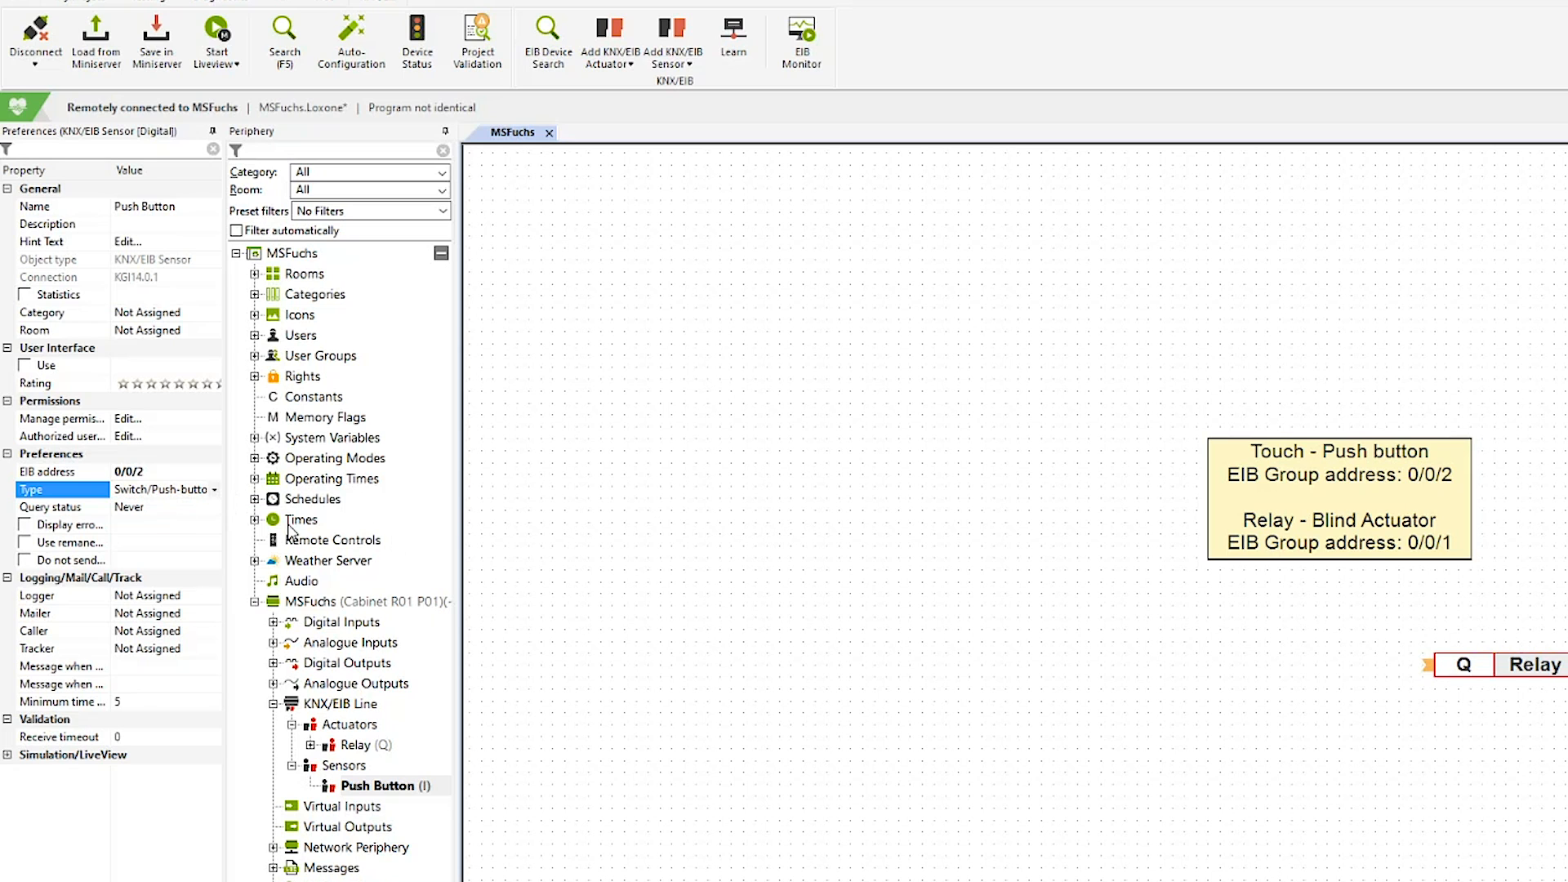
Place the Push Button sensor on the page with its output wired to the Relay, and start Liveview.
click(468, 785)
drag(371, 786, 1199, 676)
click(970, 764)
click(1181, 735)
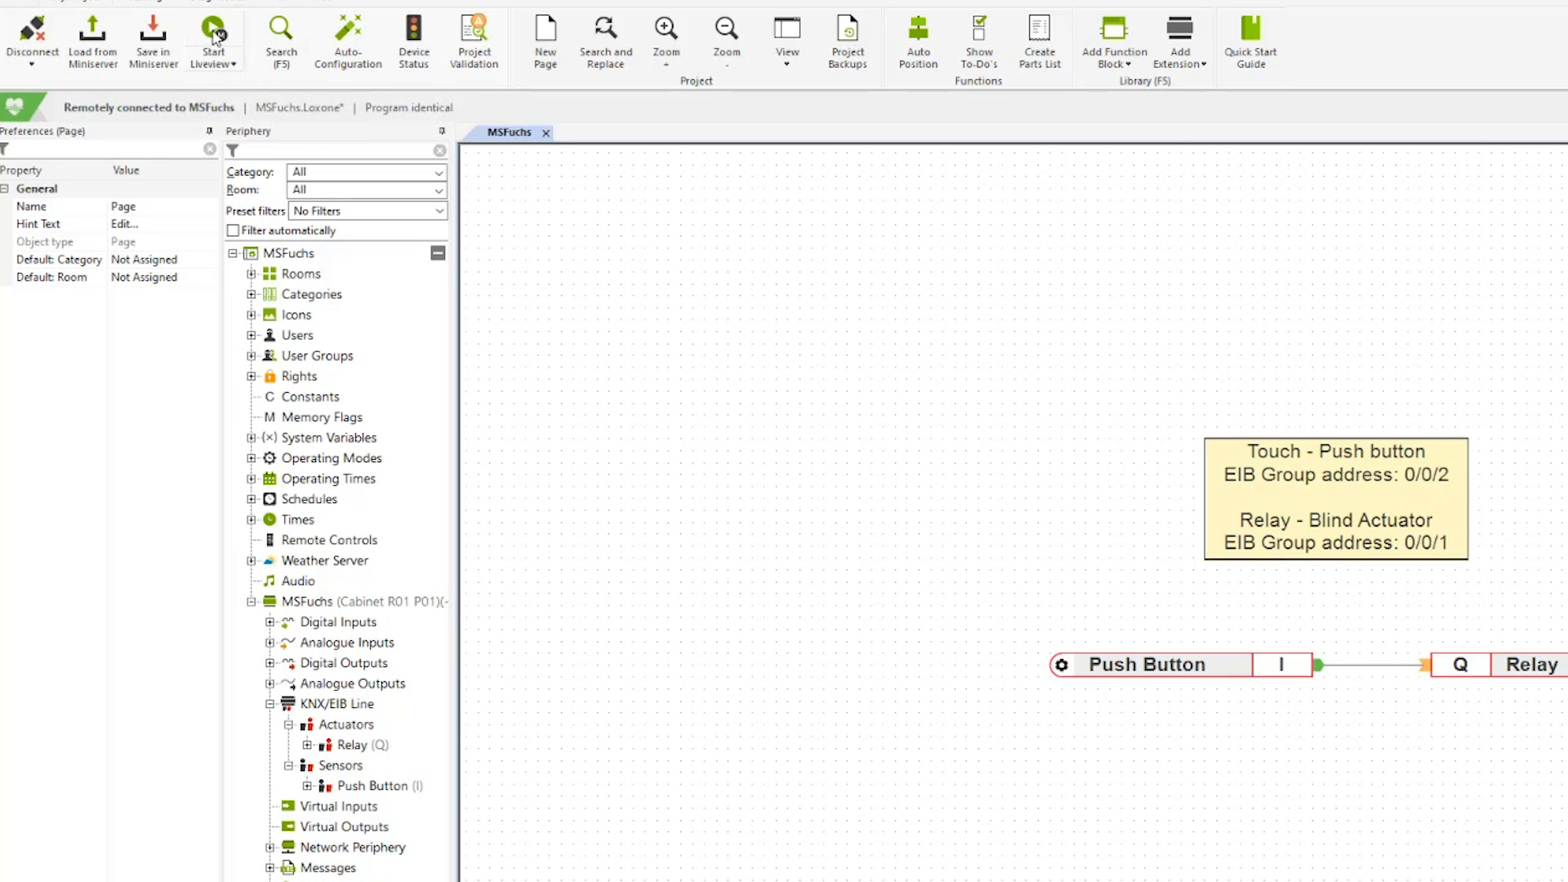
click(214, 34)
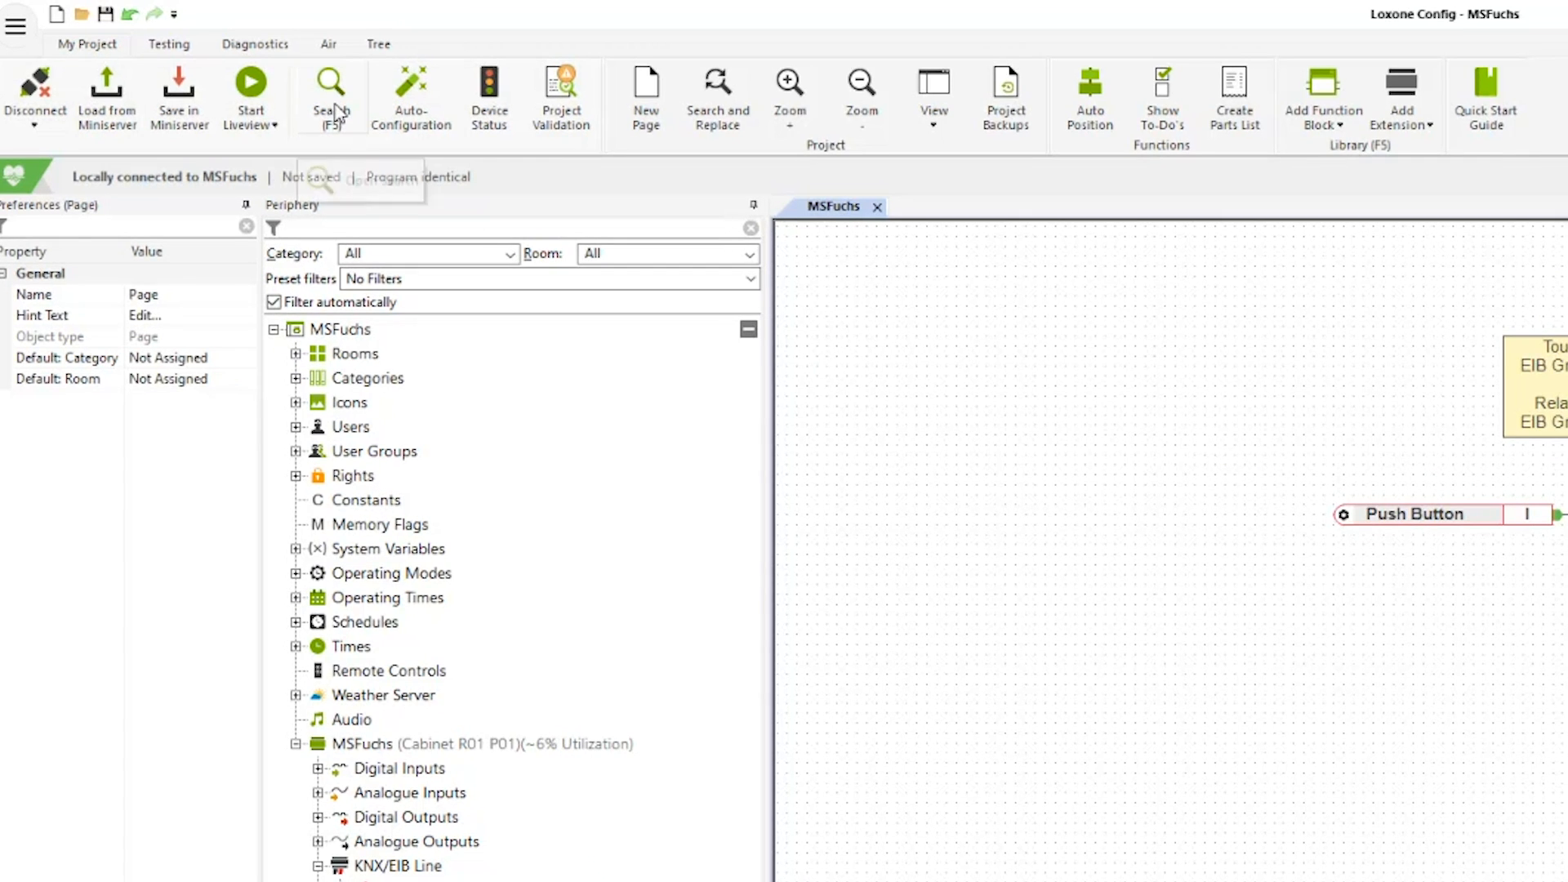
Search for the EIB Switch function block and place it below the Push Button and Relay connection.
text(EIB Switch)
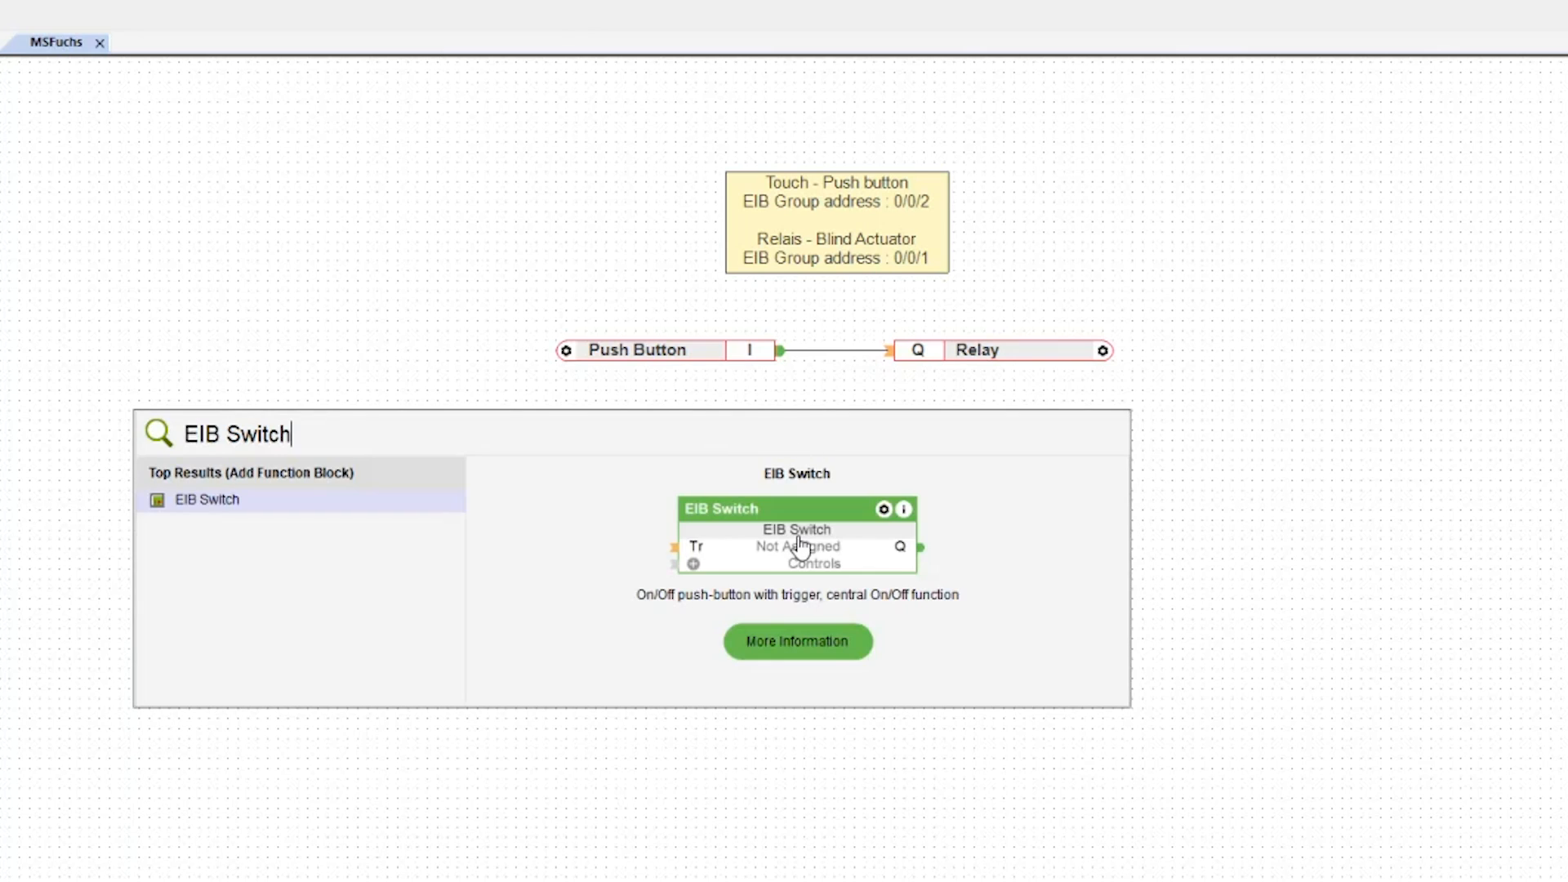
click(797, 542)
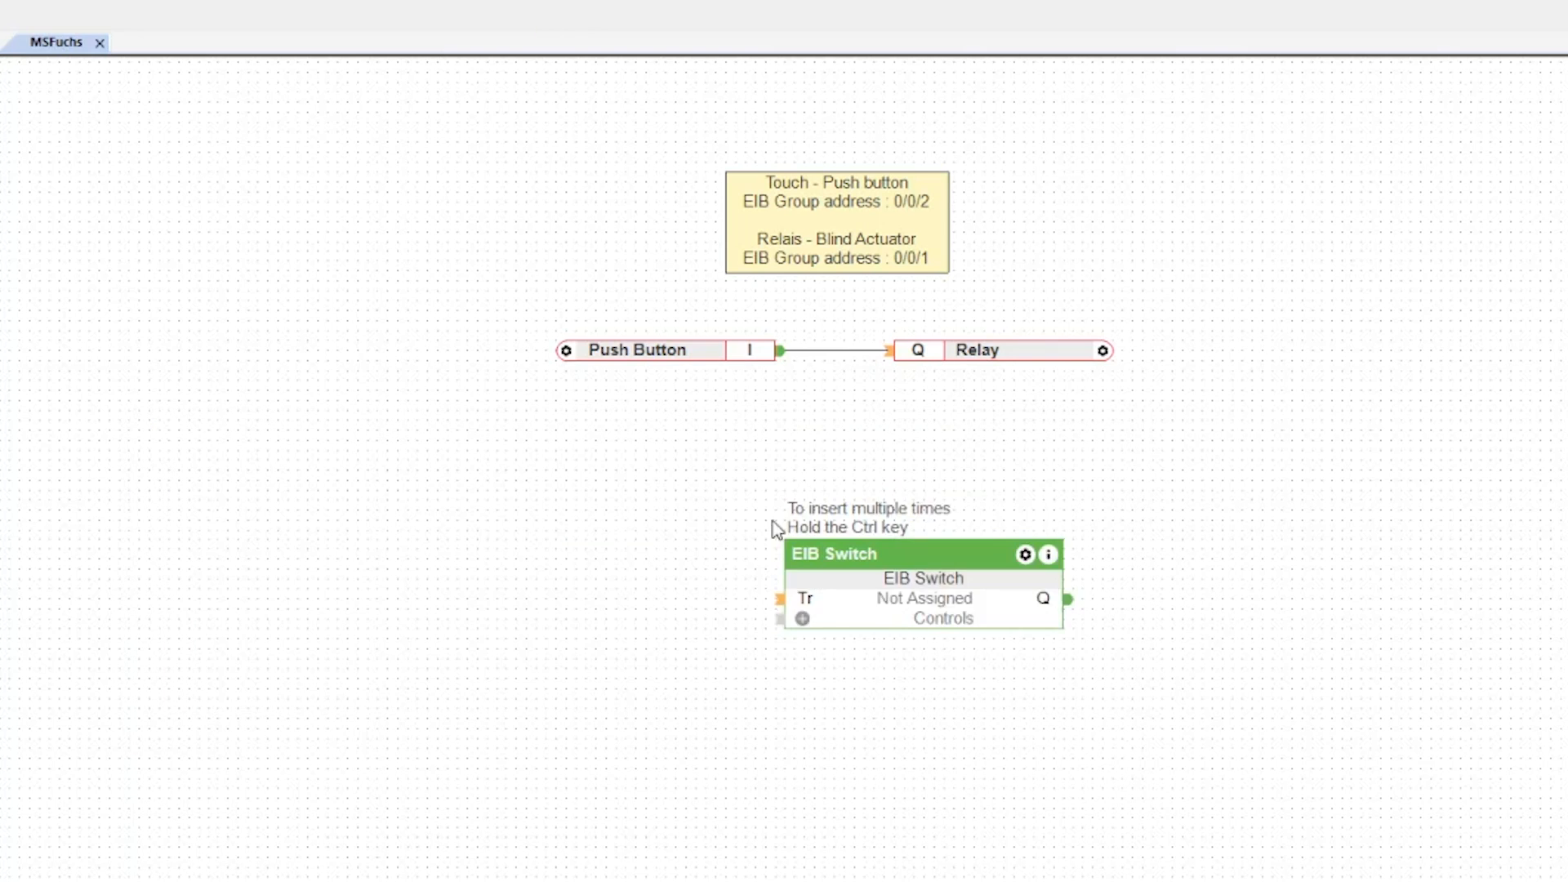
click(729, 494)
drag(852, 498, 841, 459)
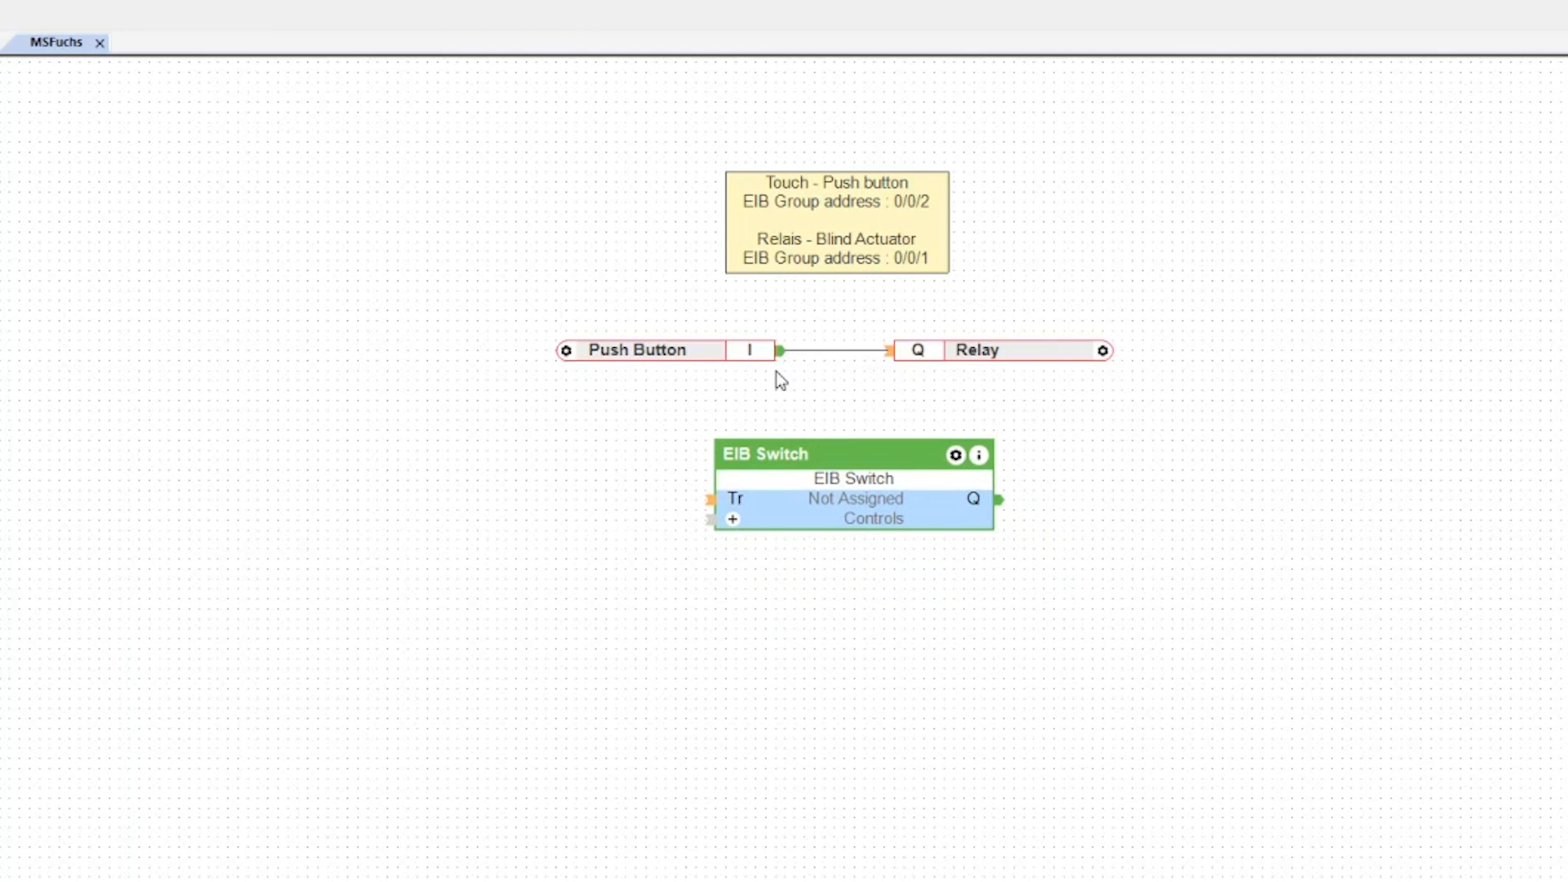
Insert the EIB Switch between the two objects, wiring Push Button to its Tr input and its Q output to Relay.
drag(781, 354, 891, 355)
drag(650, 354, 712, 499)
drag(812, 487, 613, 378)
drag(888, 351, 797, 402)
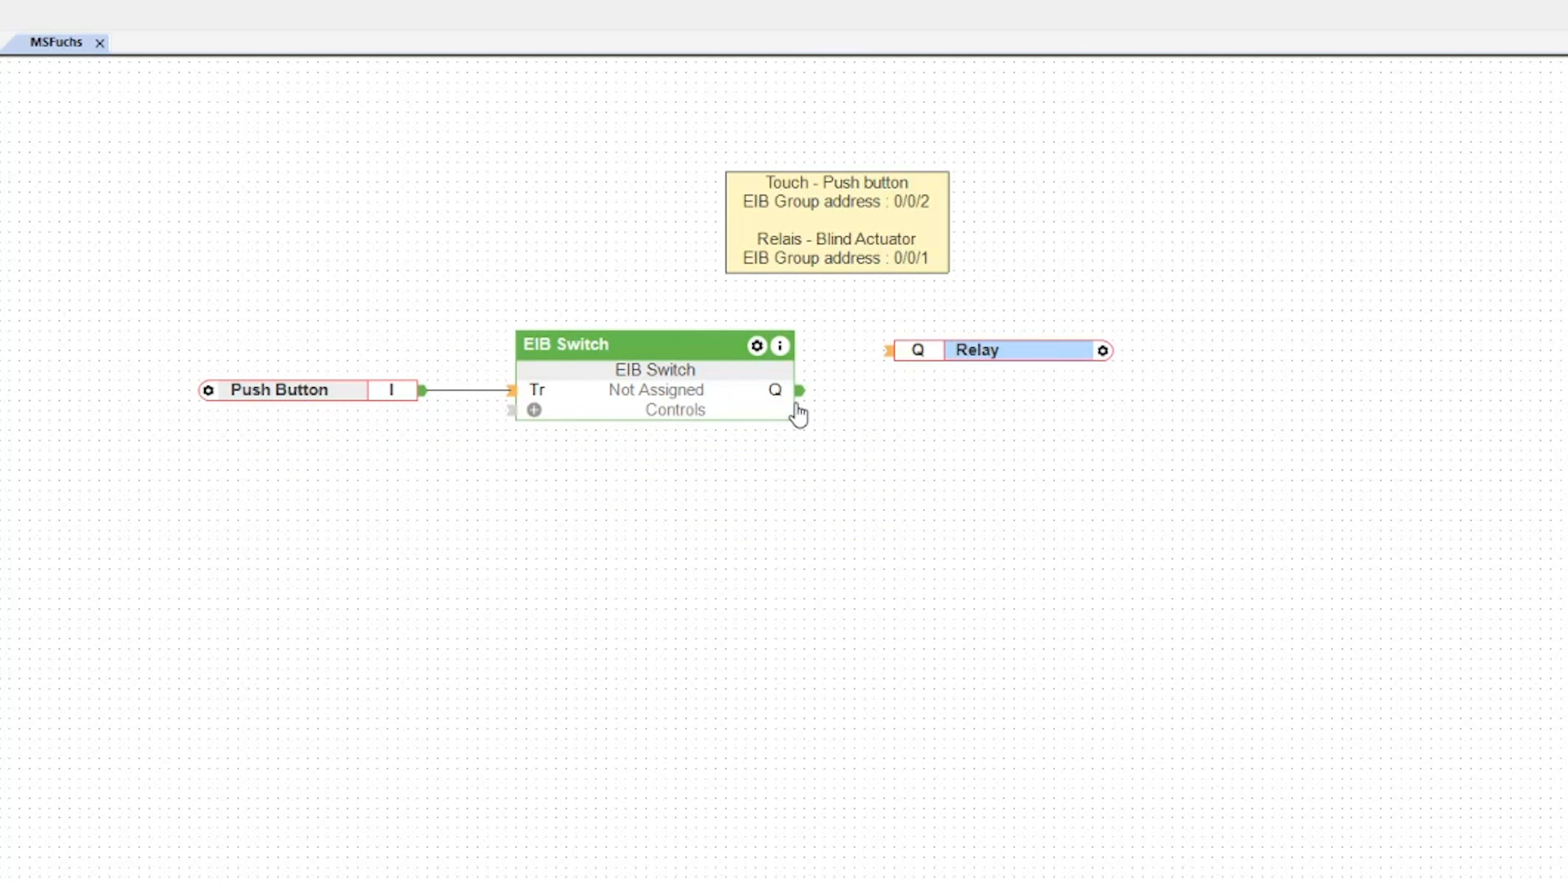
click(683, 386)
drag(683, 385, 780, 373)
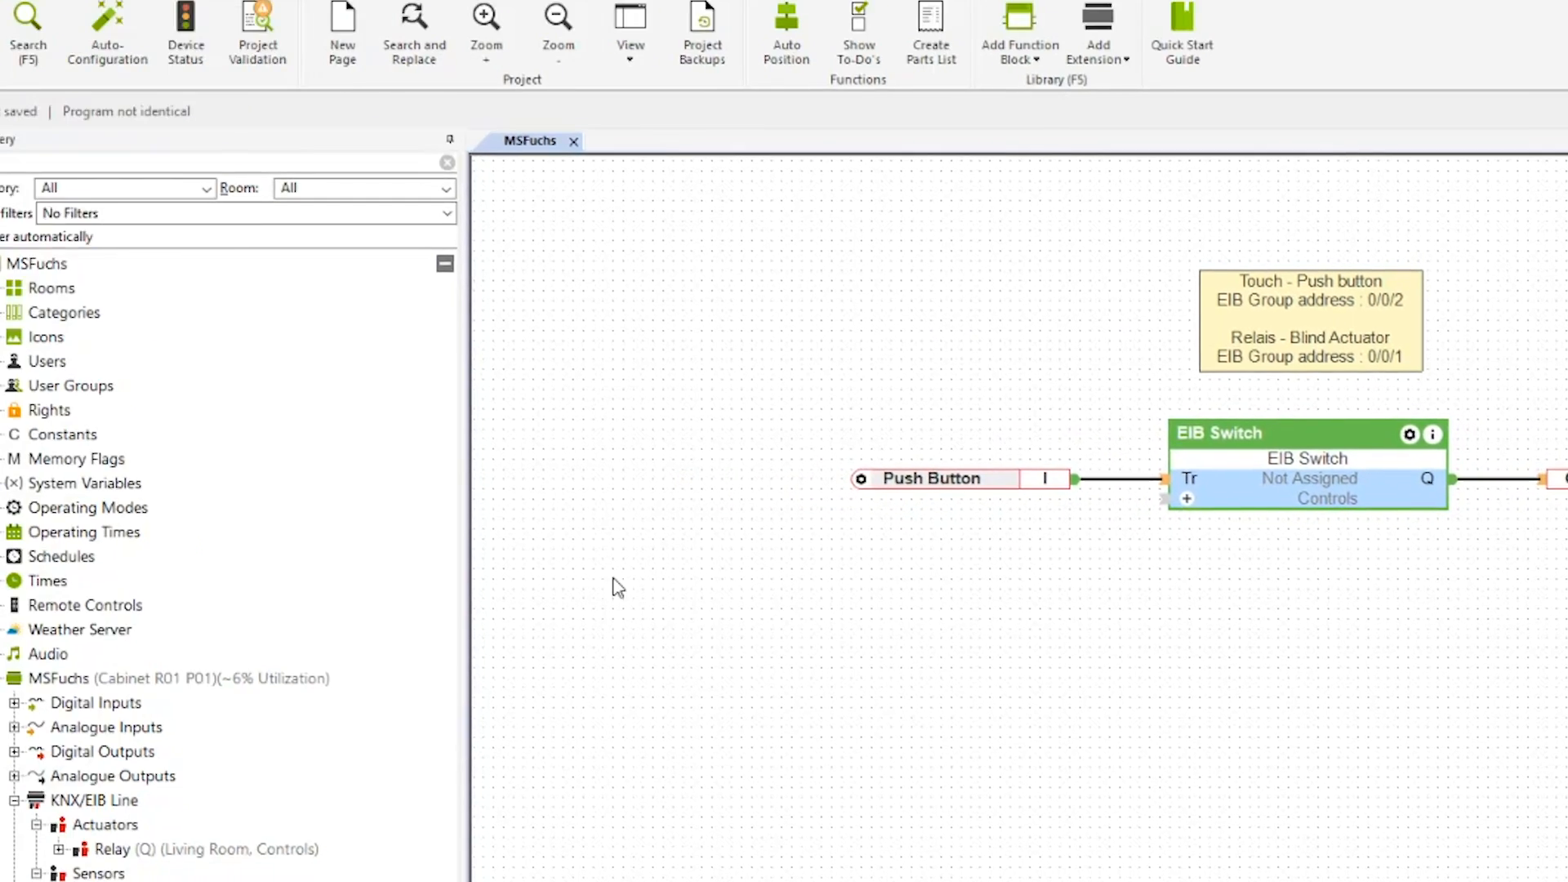
Rename the EIB Switch block as Touch and assign it to the Living Room.
click(92, 296)
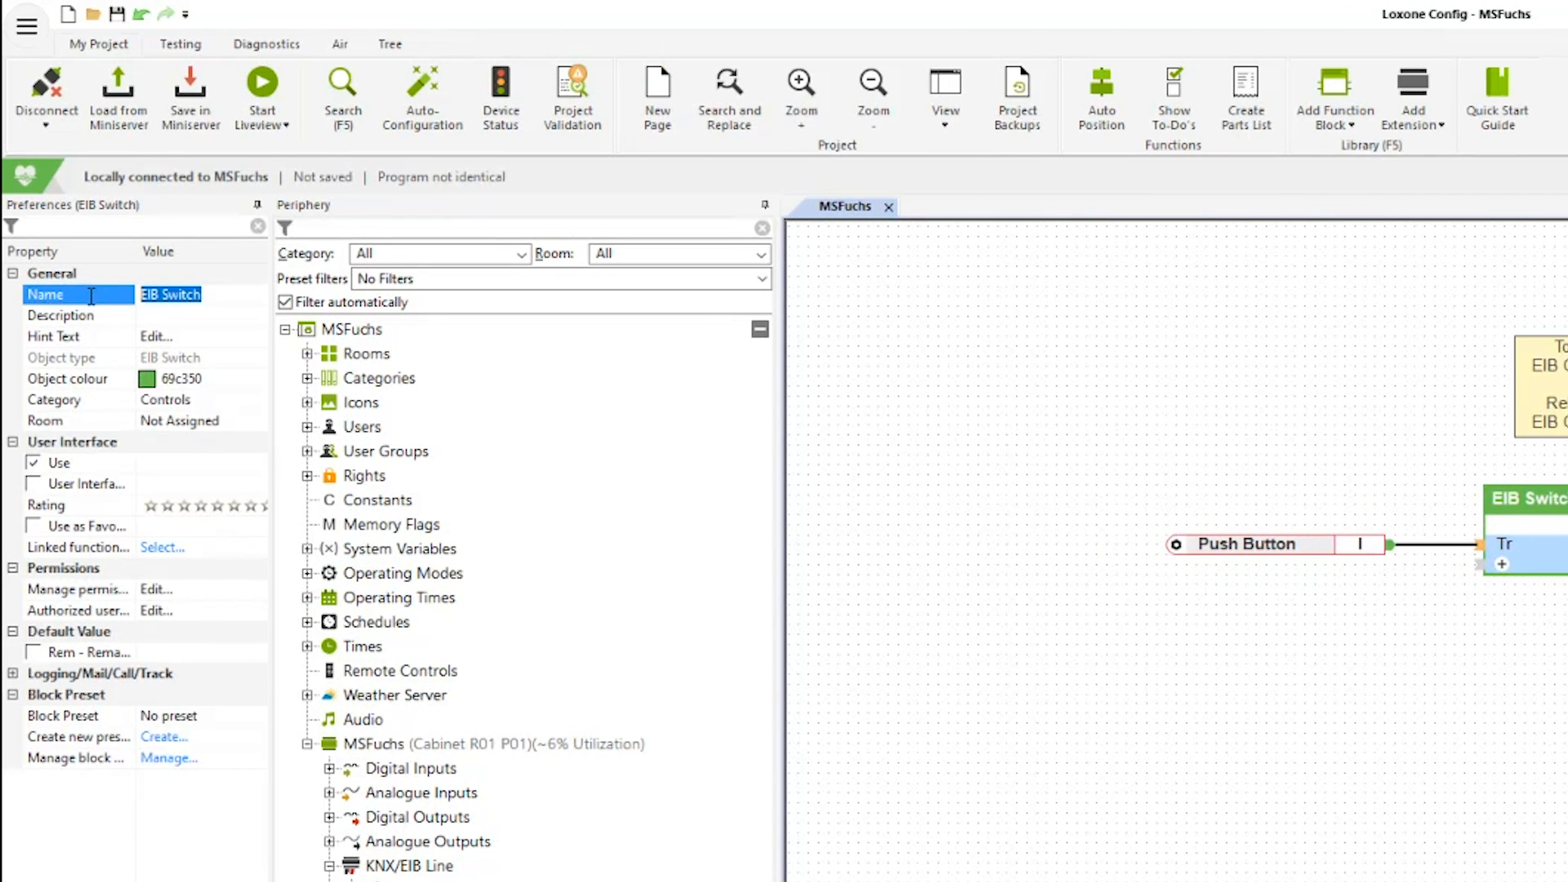
text(Touch)
key(Return)
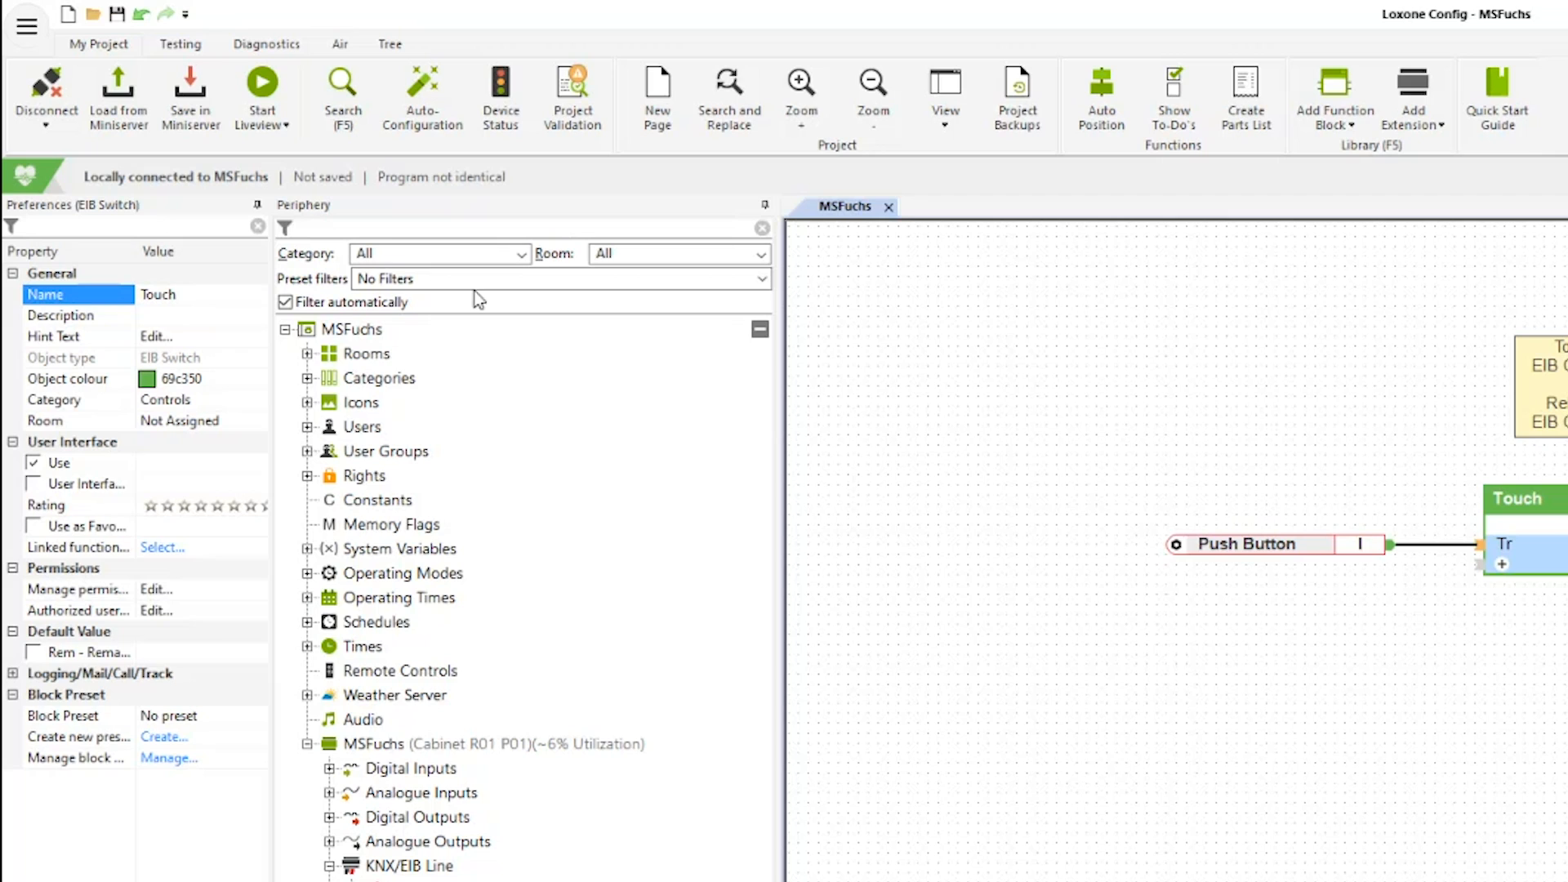
click(101, 399)
click(83, 424)
click(258, 422)
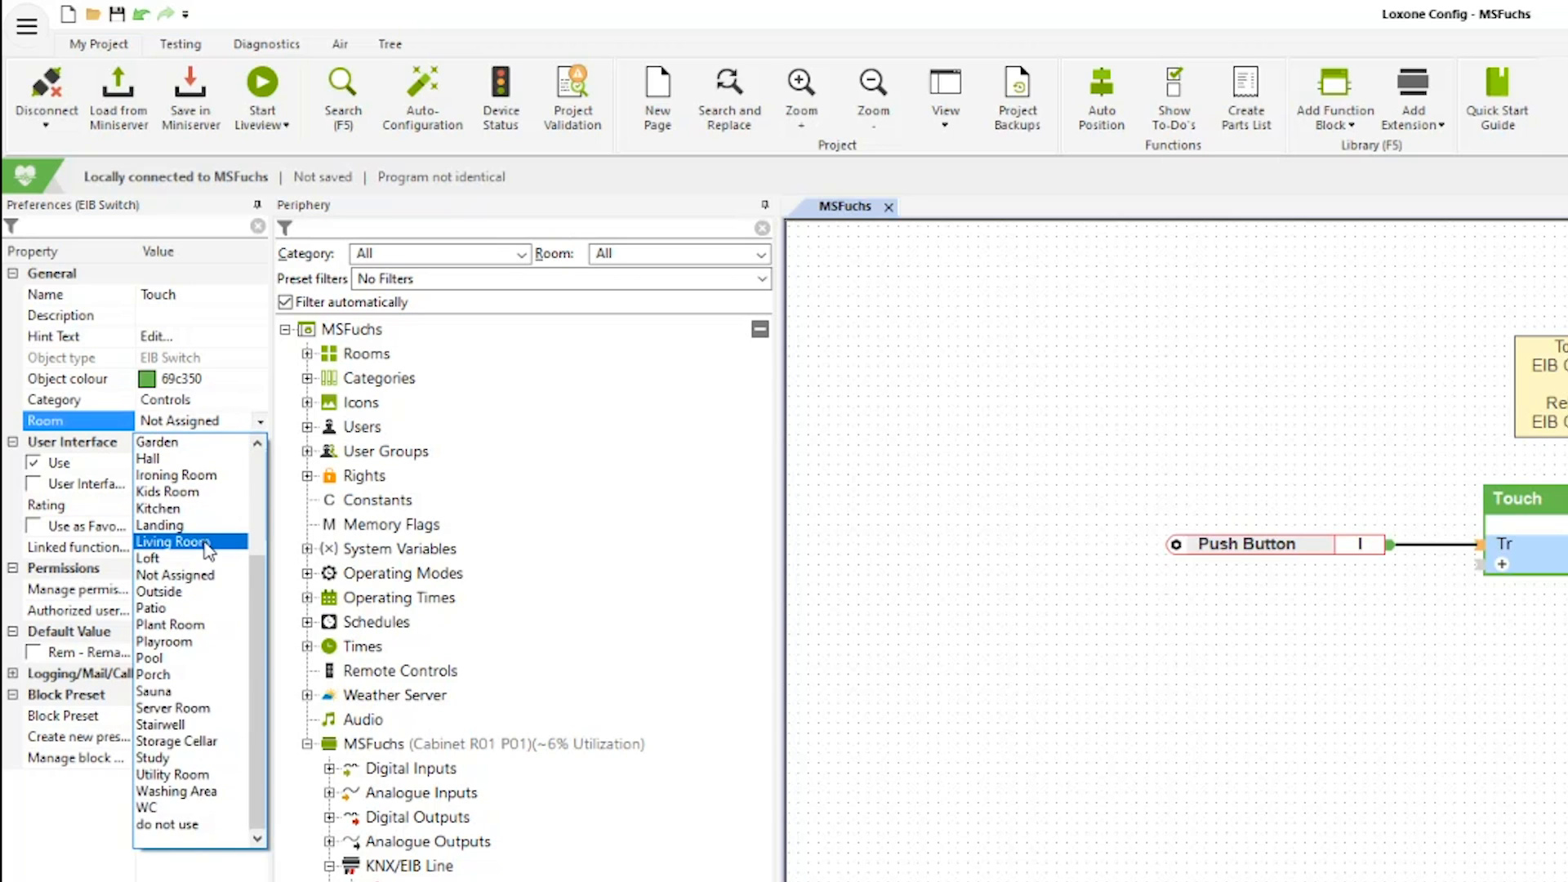
click(192, 539)
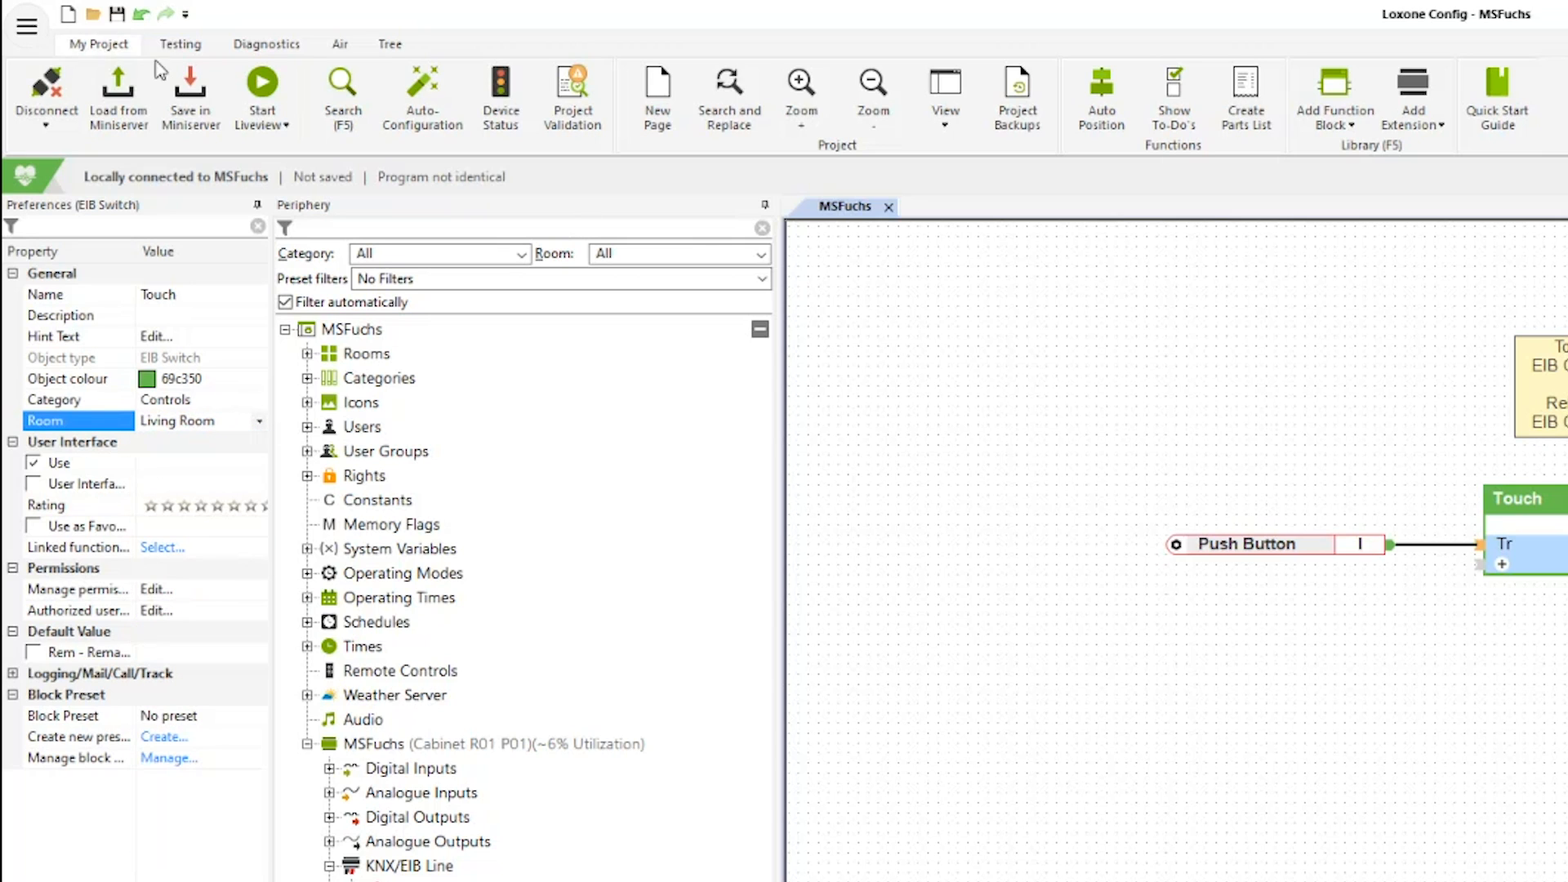
Save the updated program to the Miniserver and deselect the Touch block.
click(196, 100)
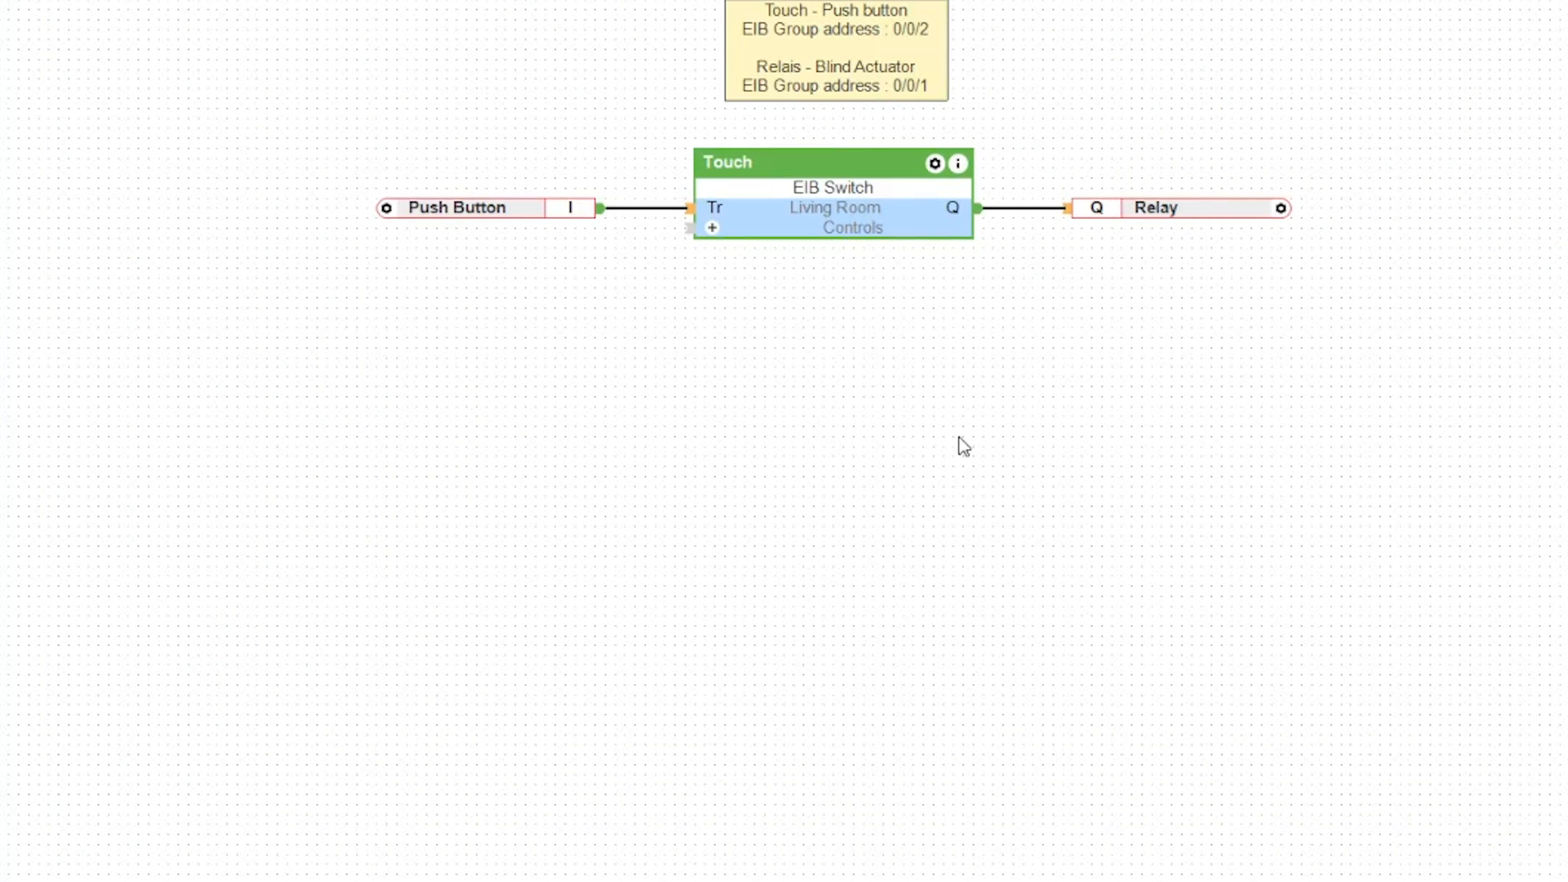
click(927, 444)
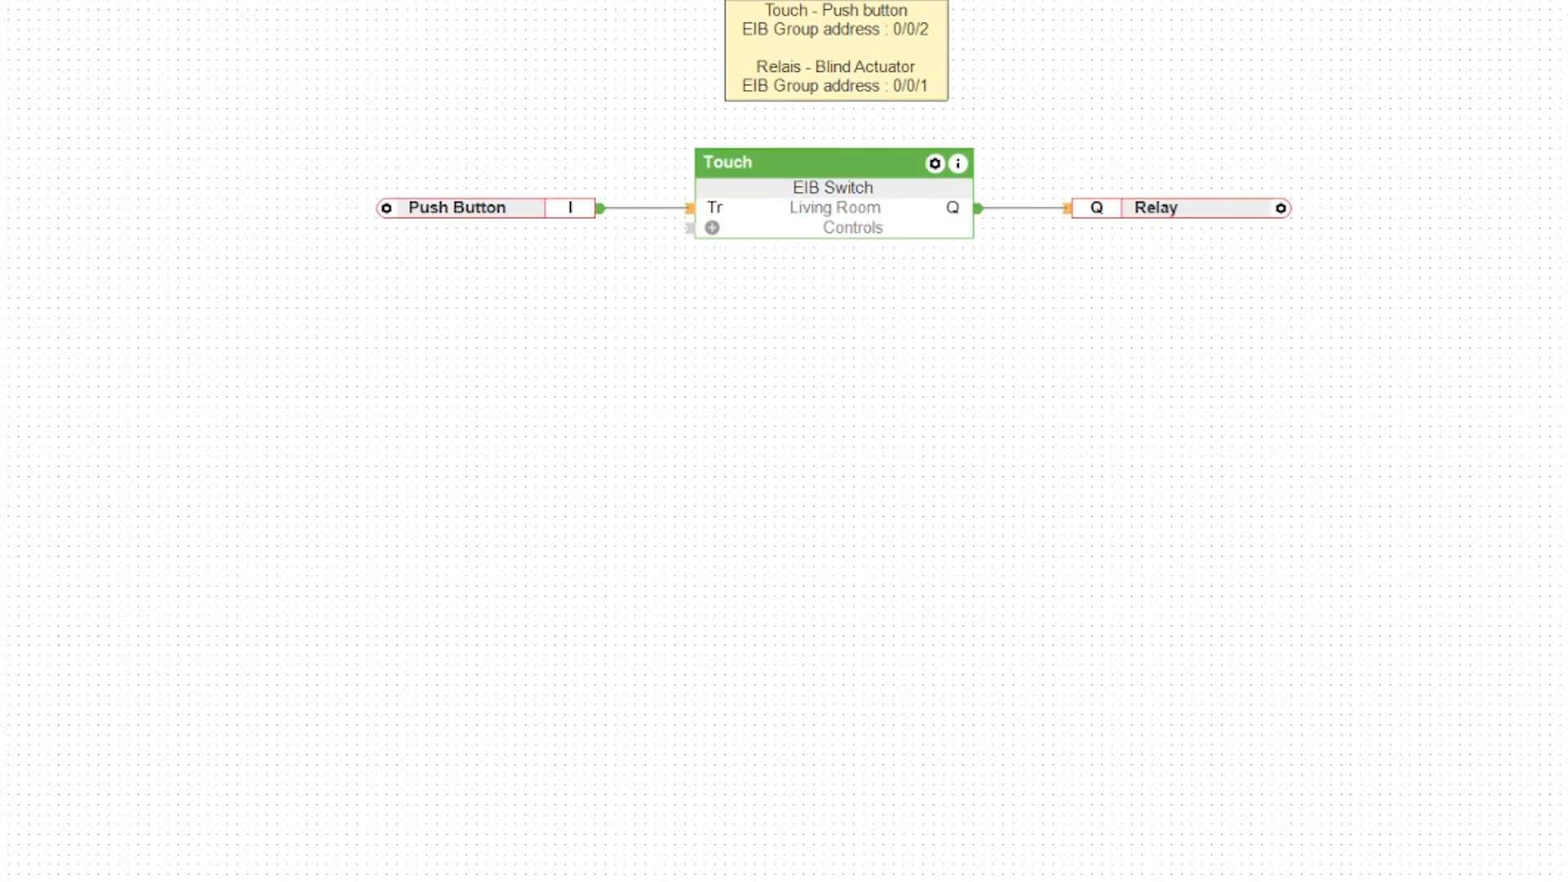
Switch to the Loxone app, position its window below the blocks, and open the Controls category.
key(alt+Tab)
drag(848, 379, 842, 302)
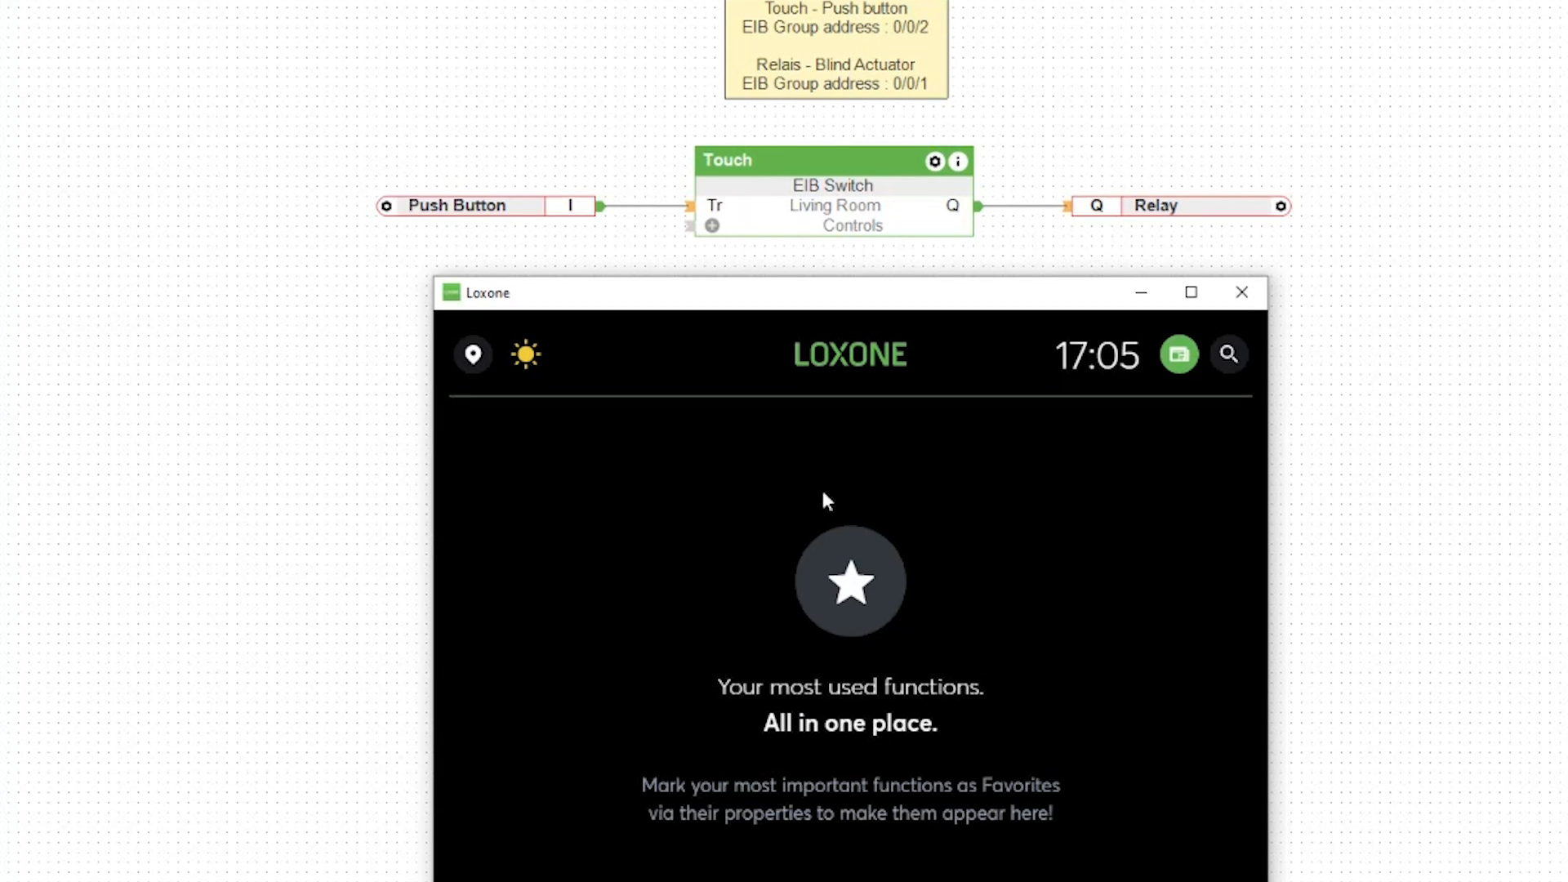
click(481, 359)
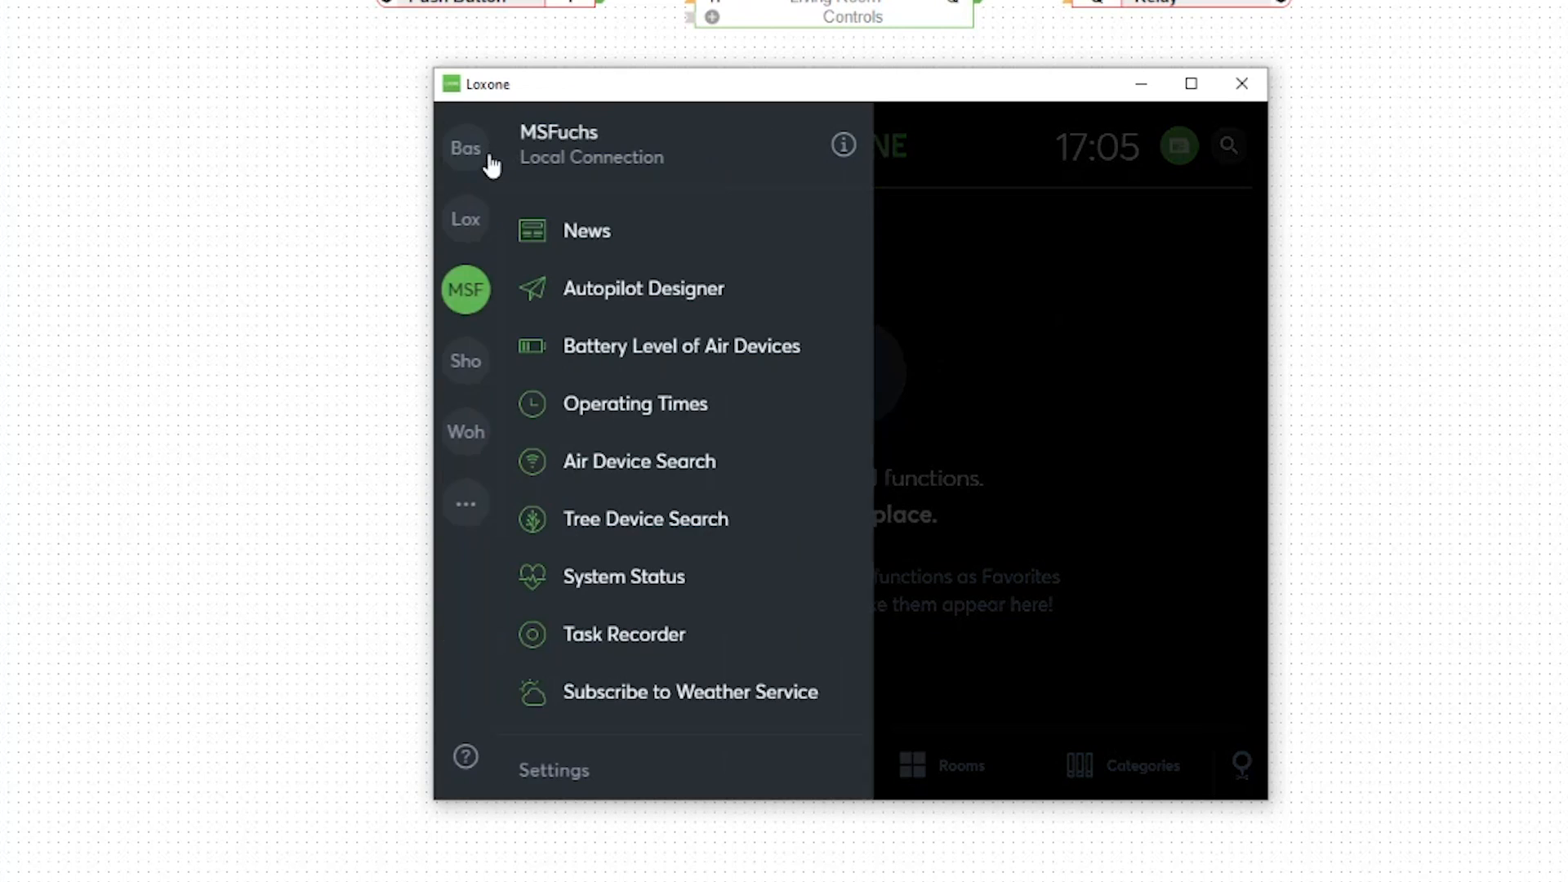
click(984, 359)
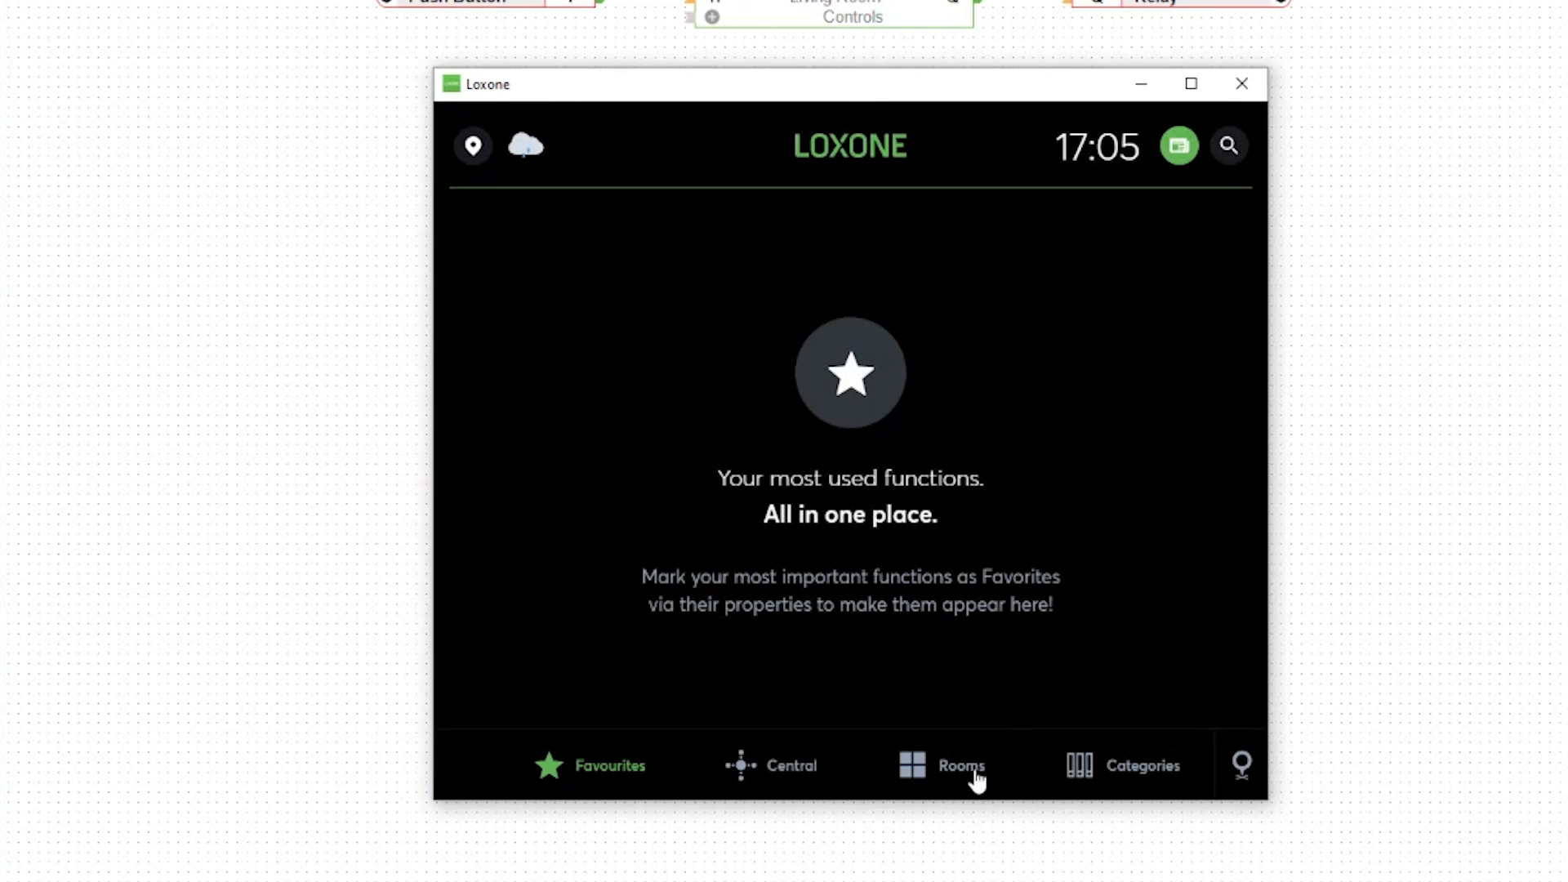
click(937, 769)
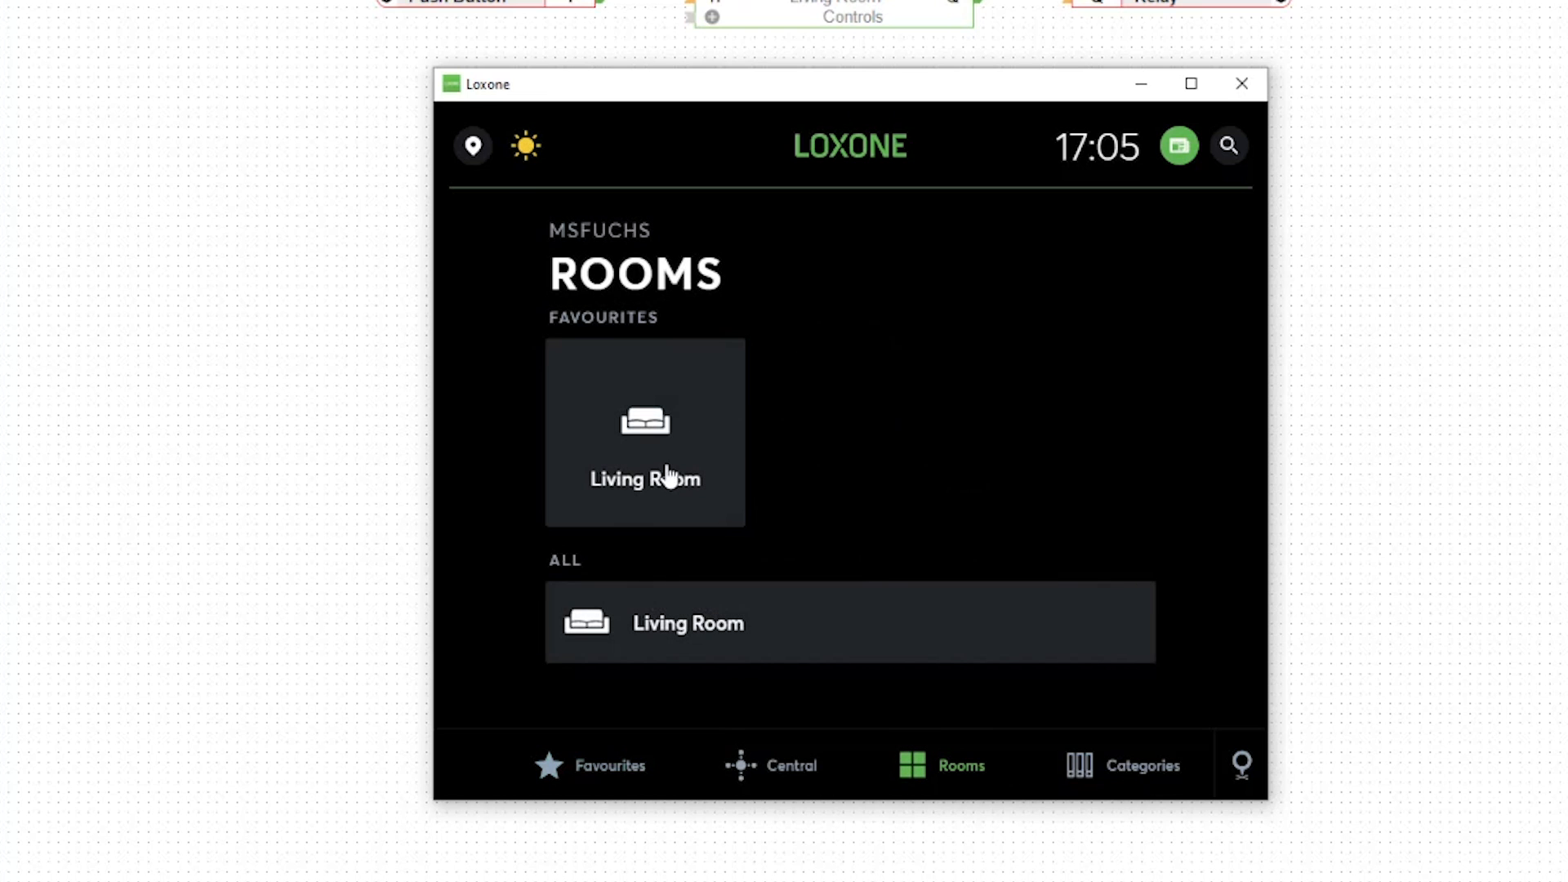
click(1159, 775)
click(833, 396)
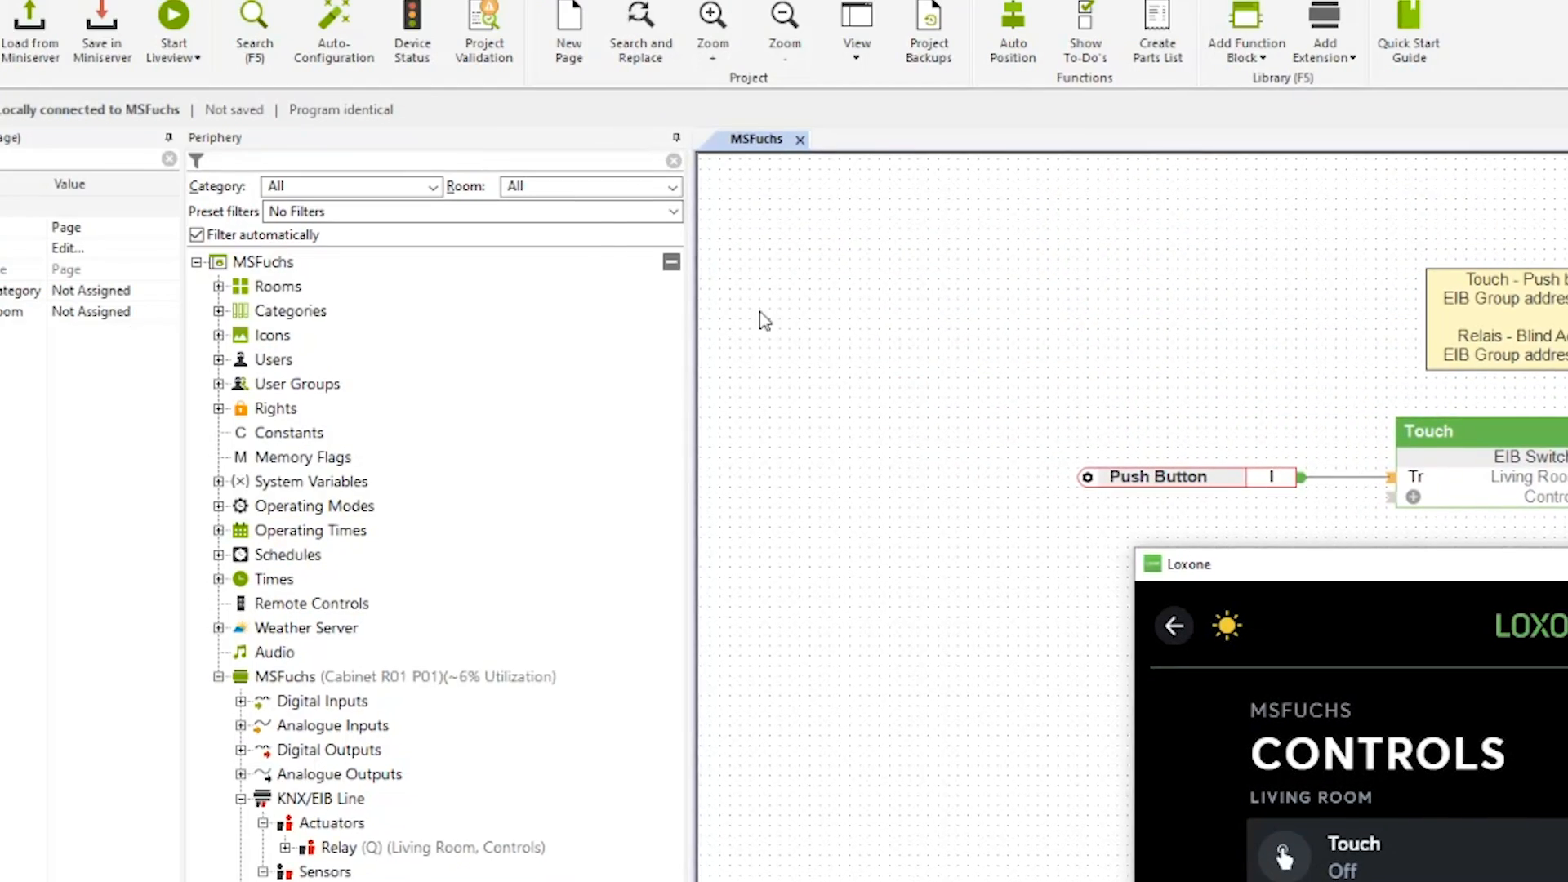
Start Liveview in Loxone Config and switch the Living Room's Touch control on in the Loxone app.
click(174, 18)
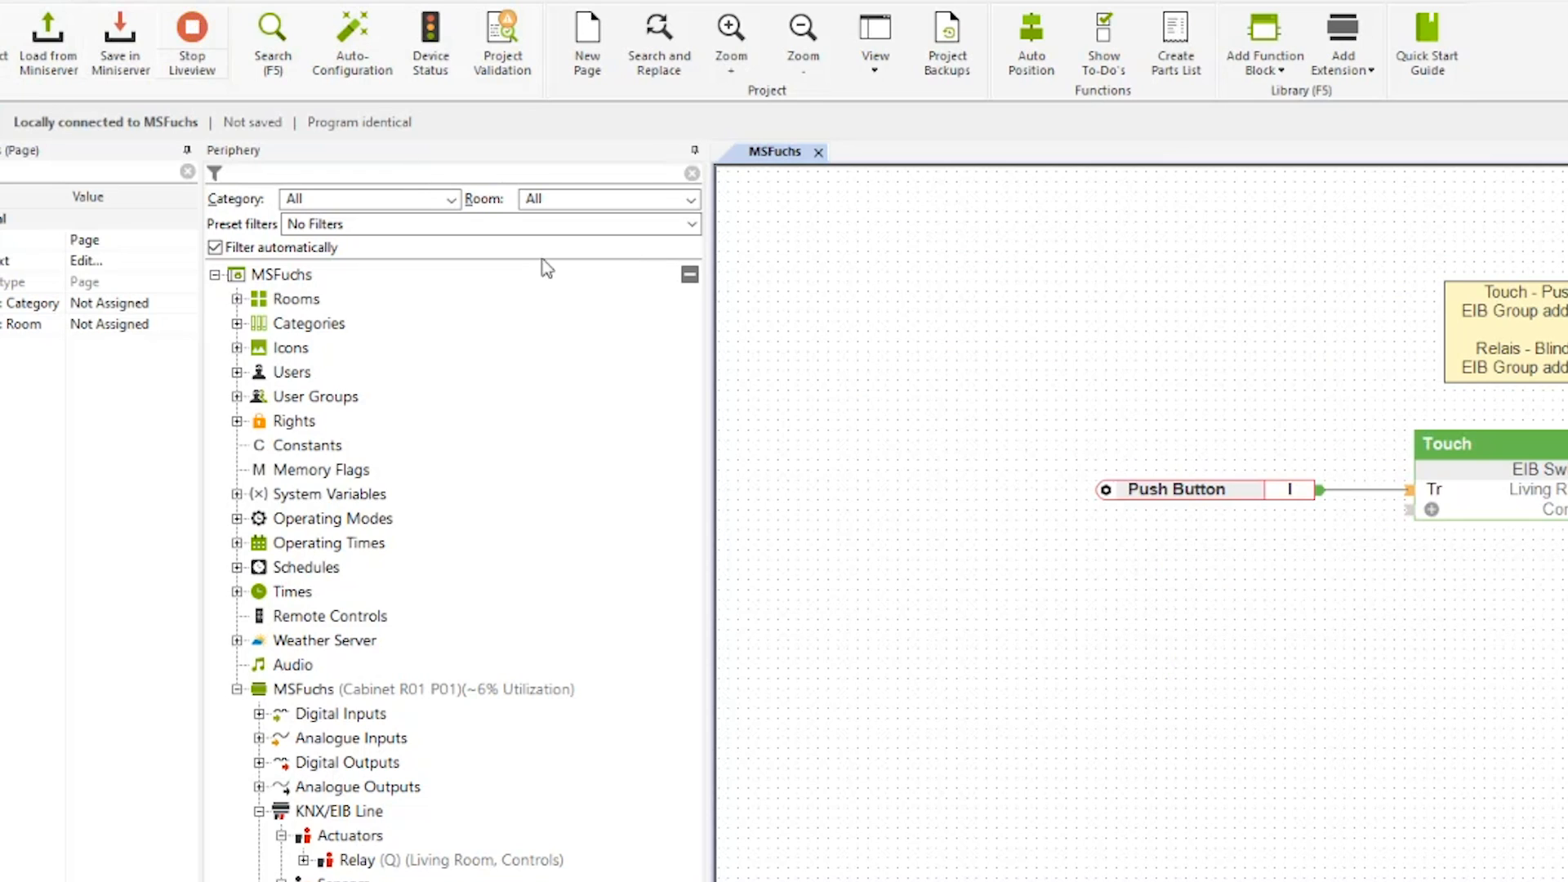
key(alt+Tab)
click(1128, 627)
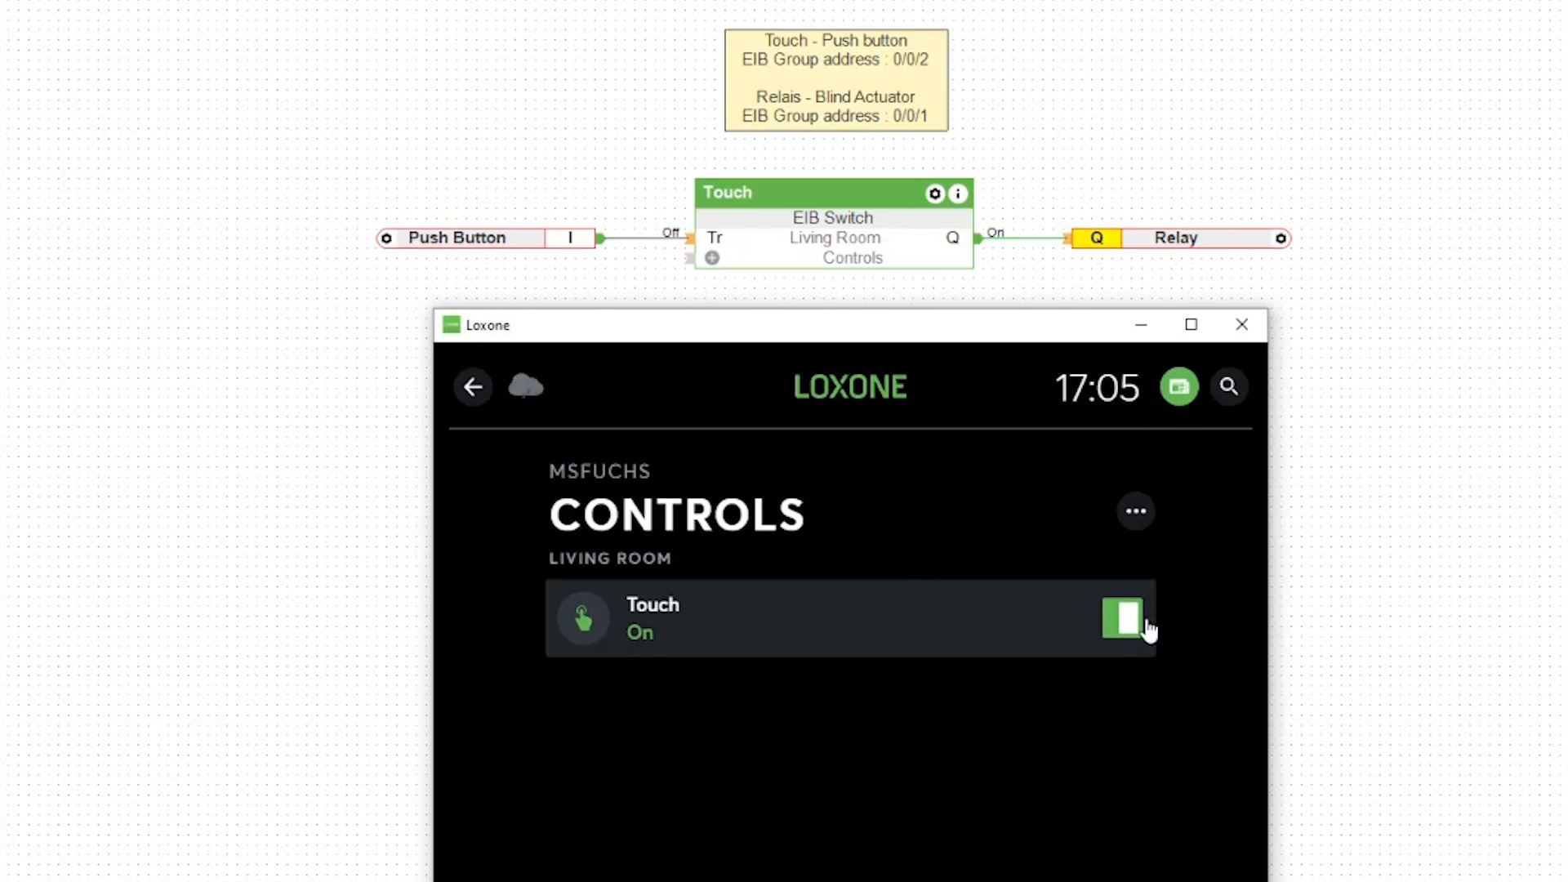